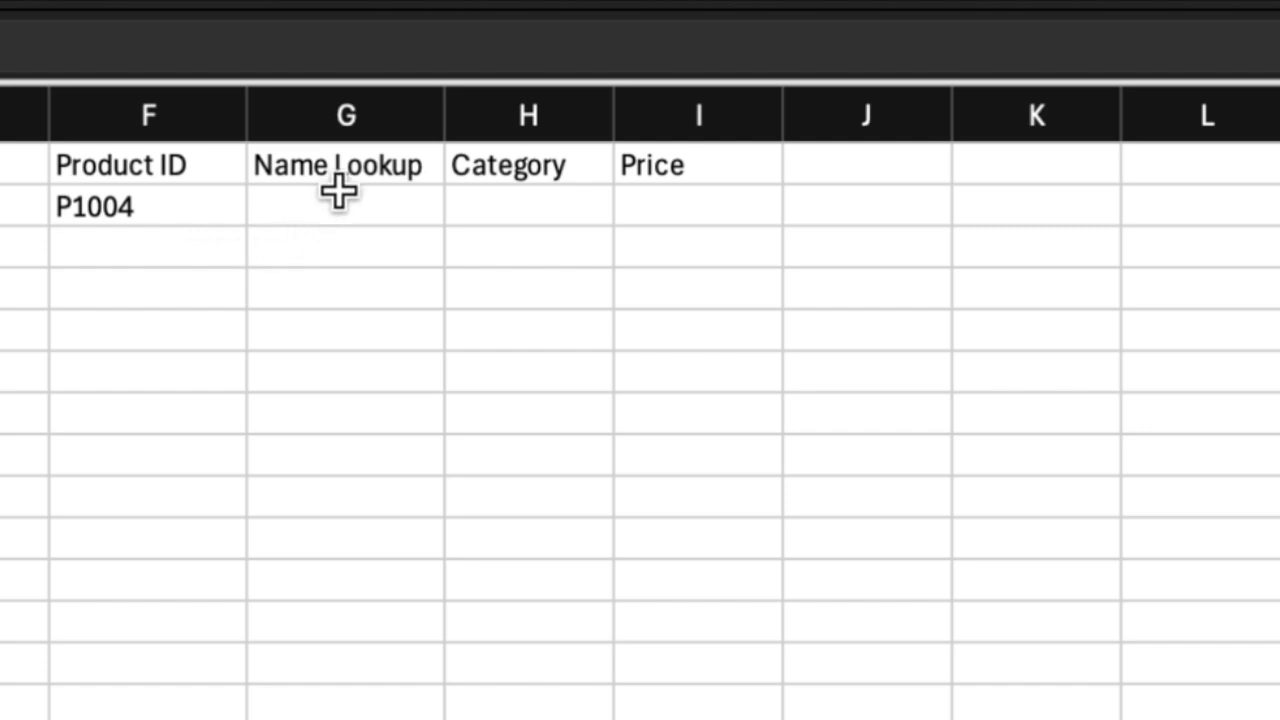
Step: Begin a VLOOKUP formula in cell G2 under the Name Lookup header
click(331, 204)
text(=)
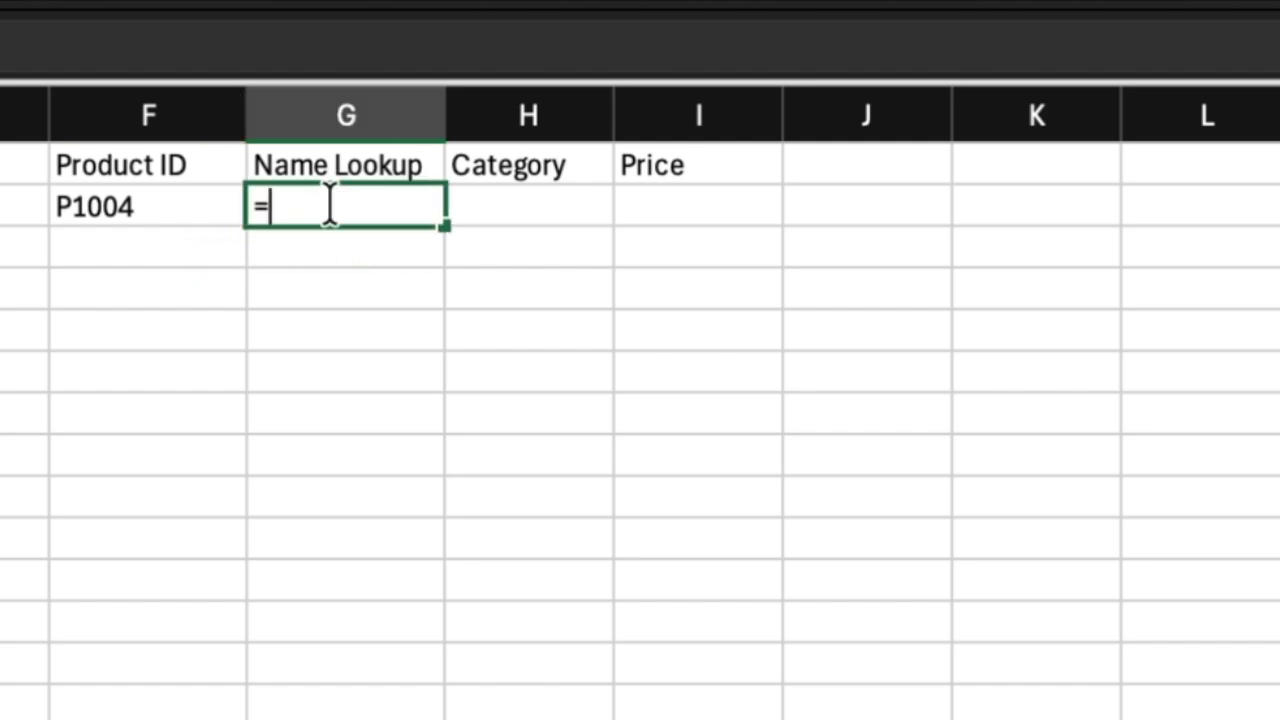
text(vlookup()
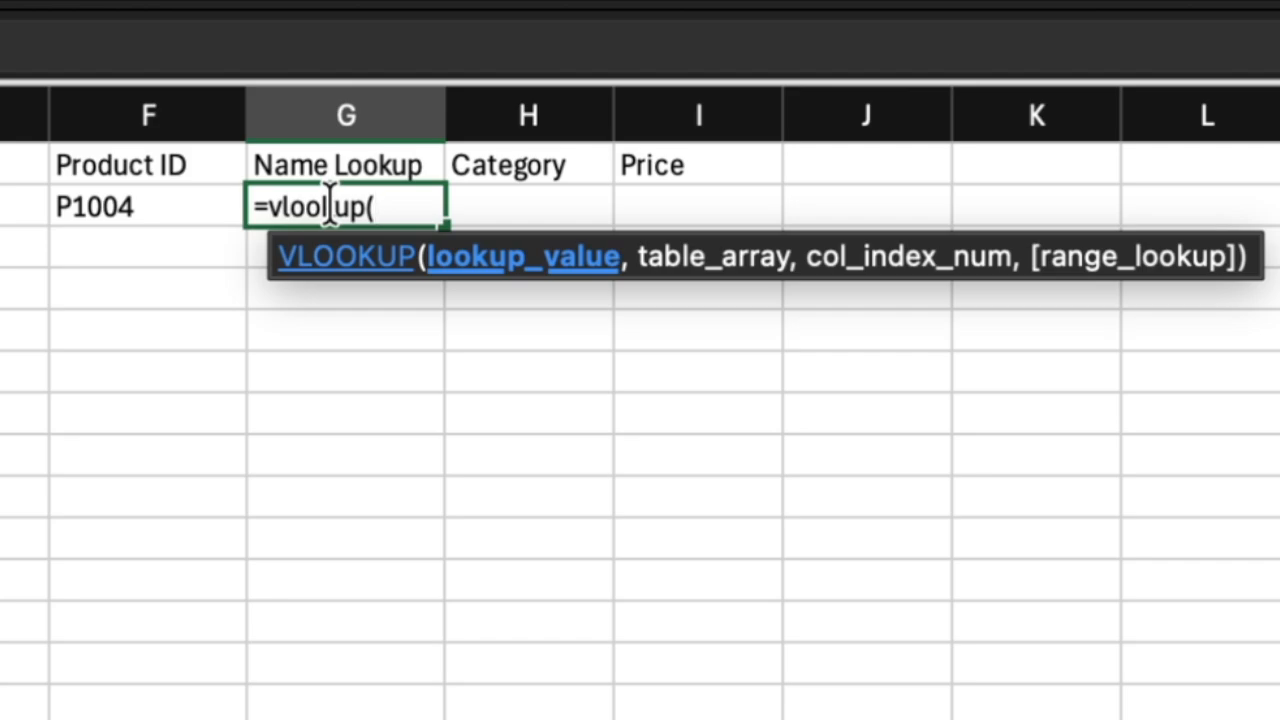
text(,)
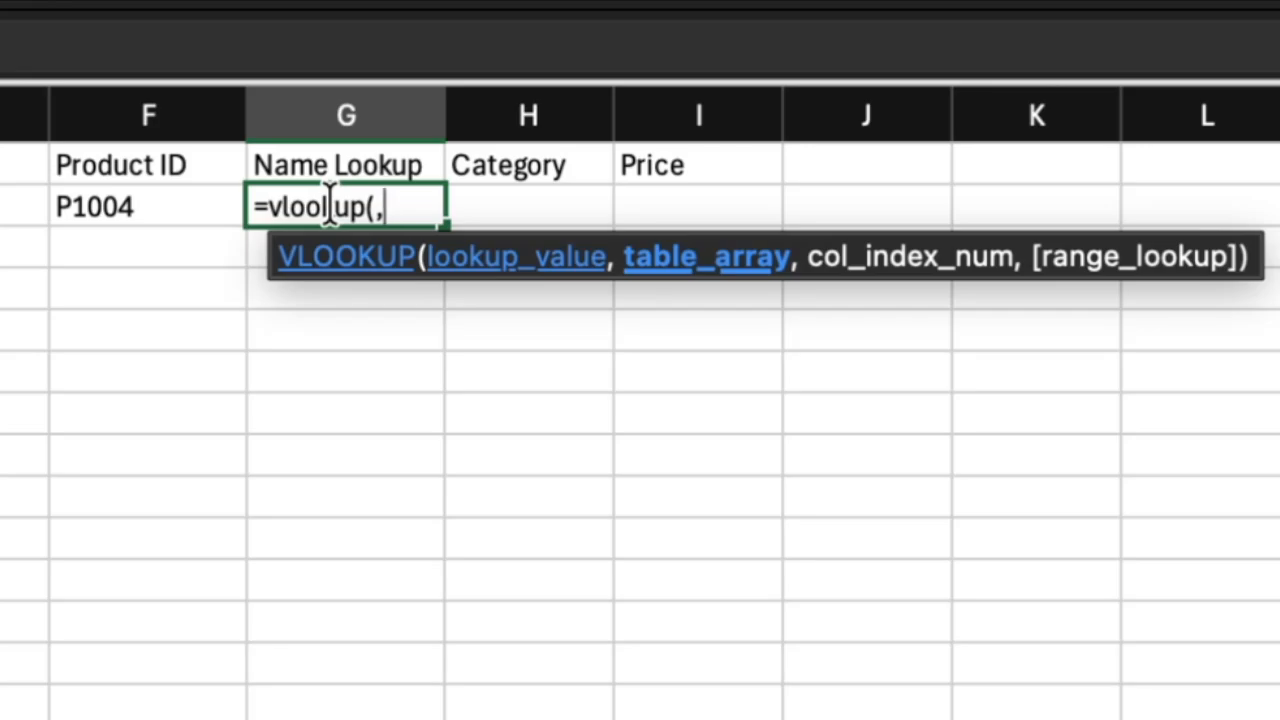
text(,)
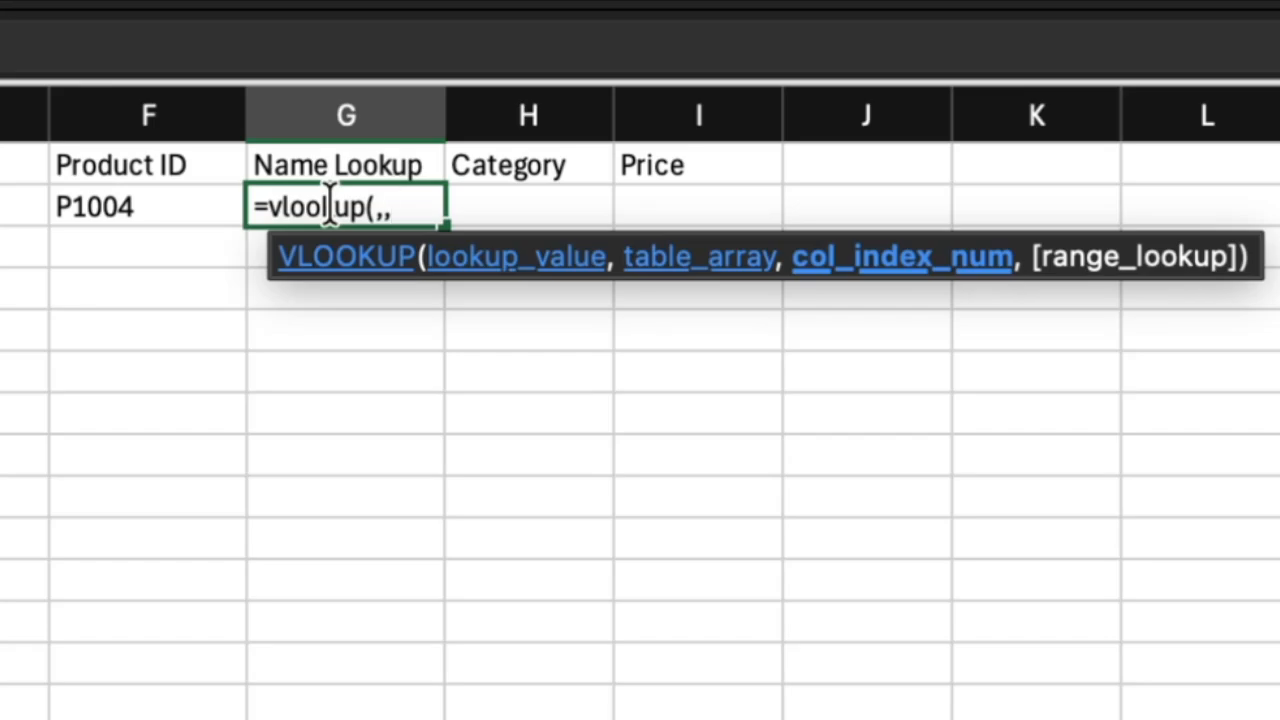
text(,)
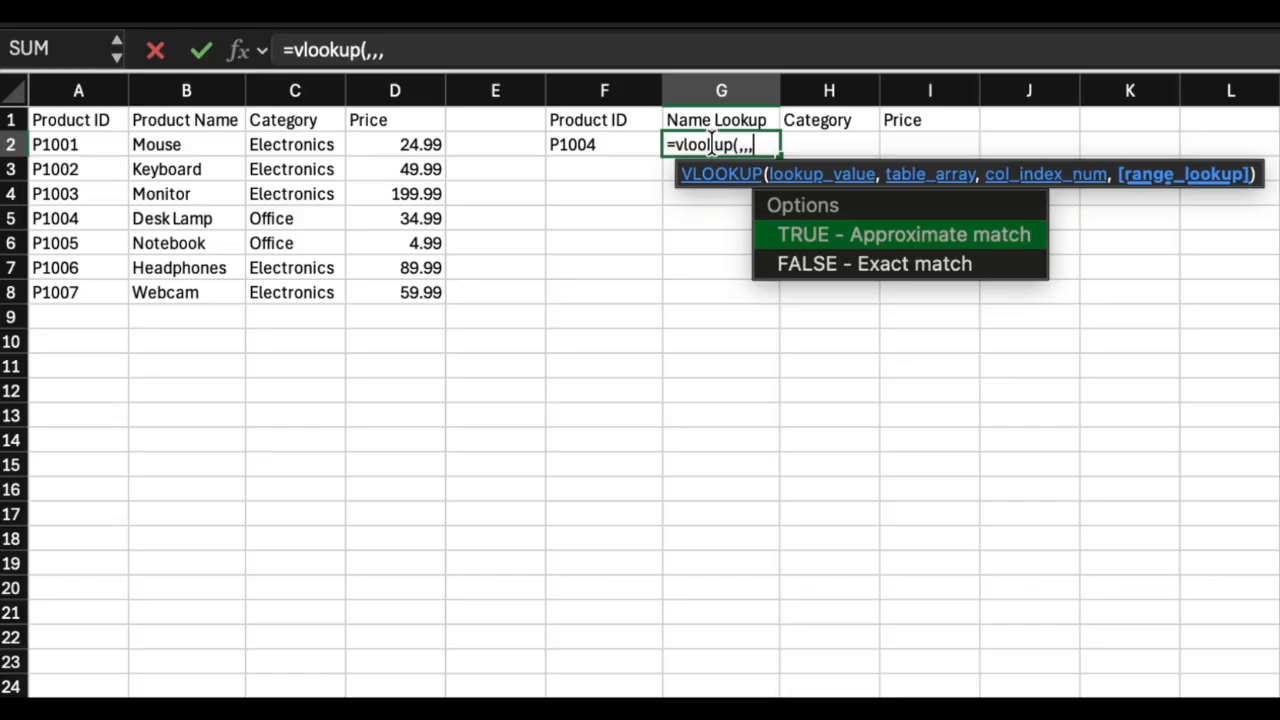
key(BackSpace)
key(BackSpace)
key(BackSpace)
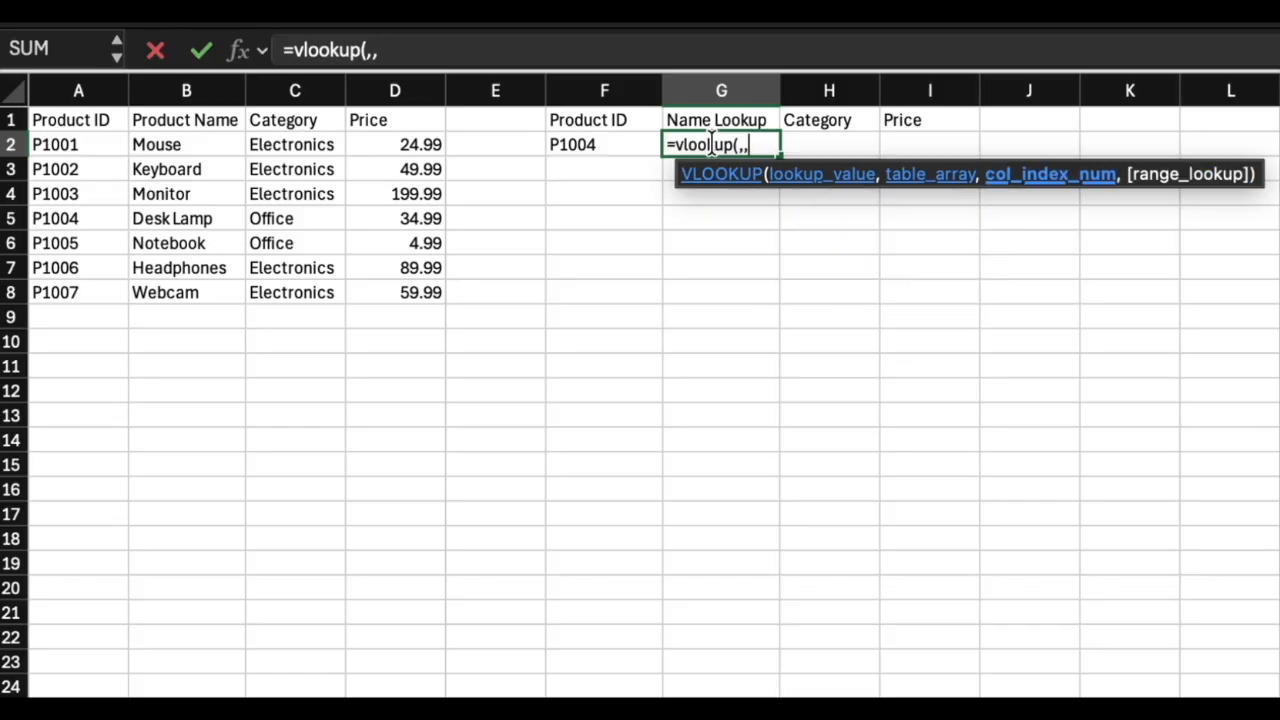
key(BackSpace)
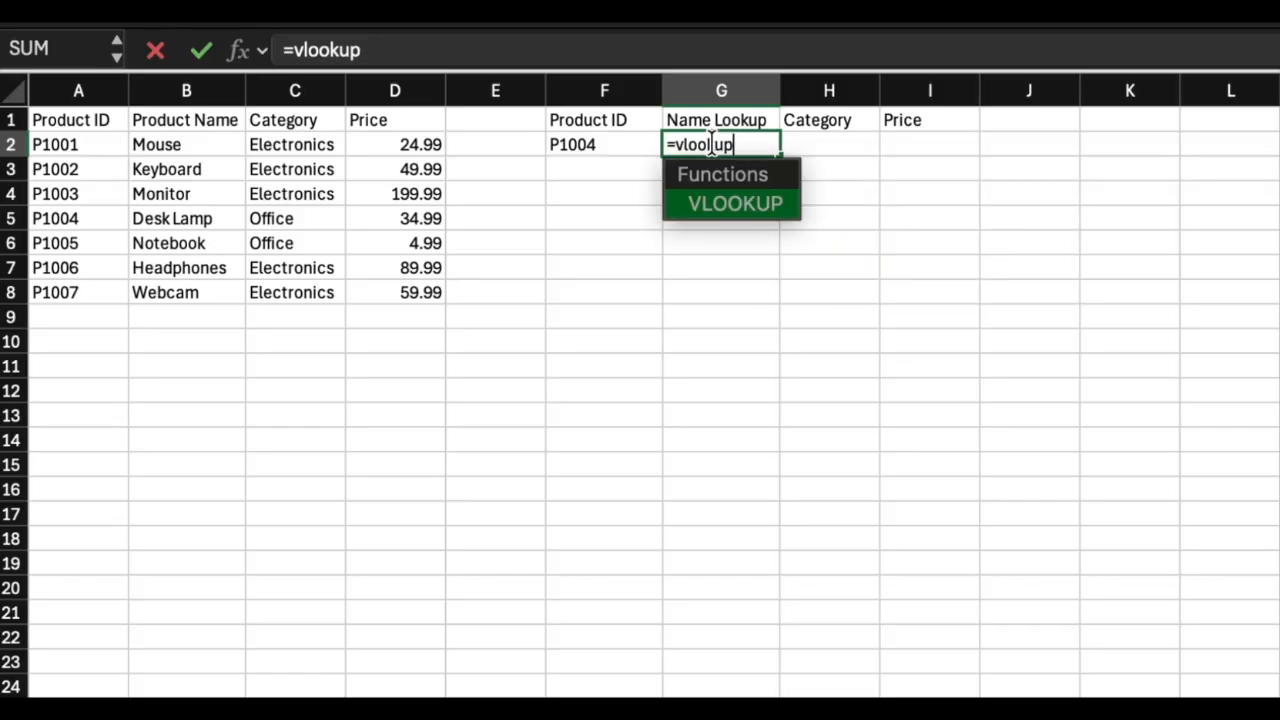
text(()
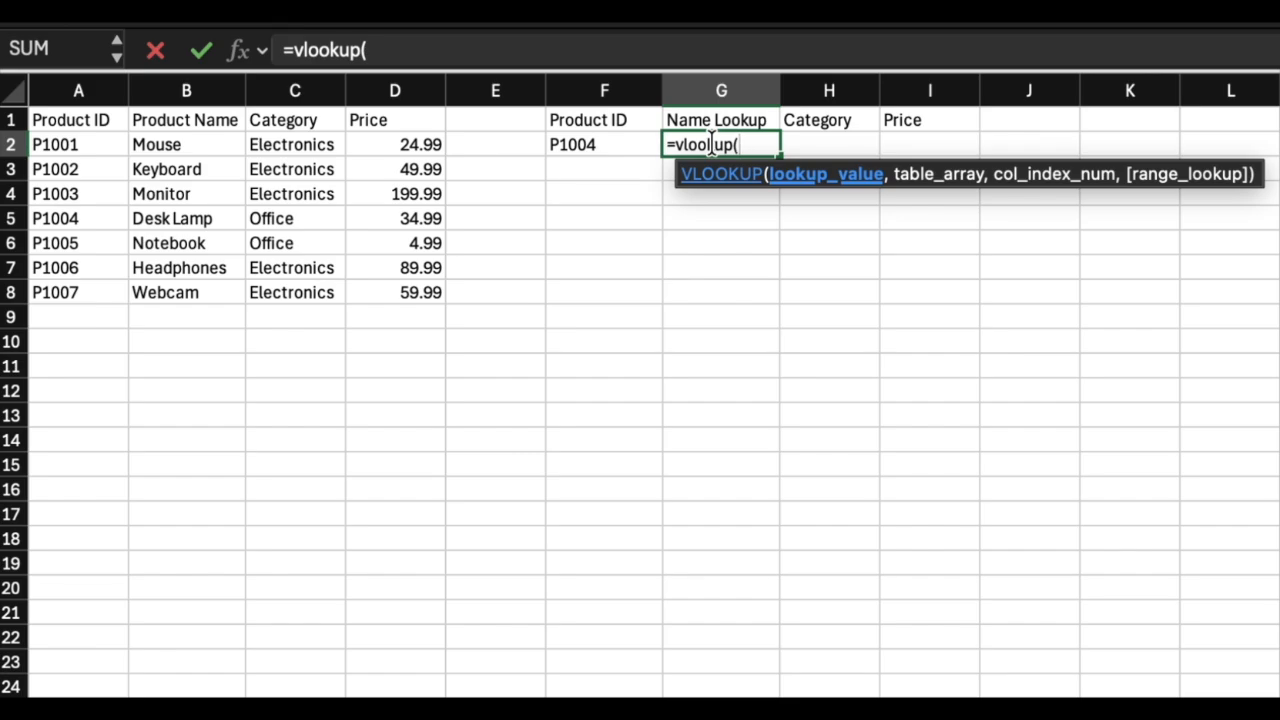
Step: Set F2 as the lookup value and A2:D8 as the table array of the G2 formula
text(f2)
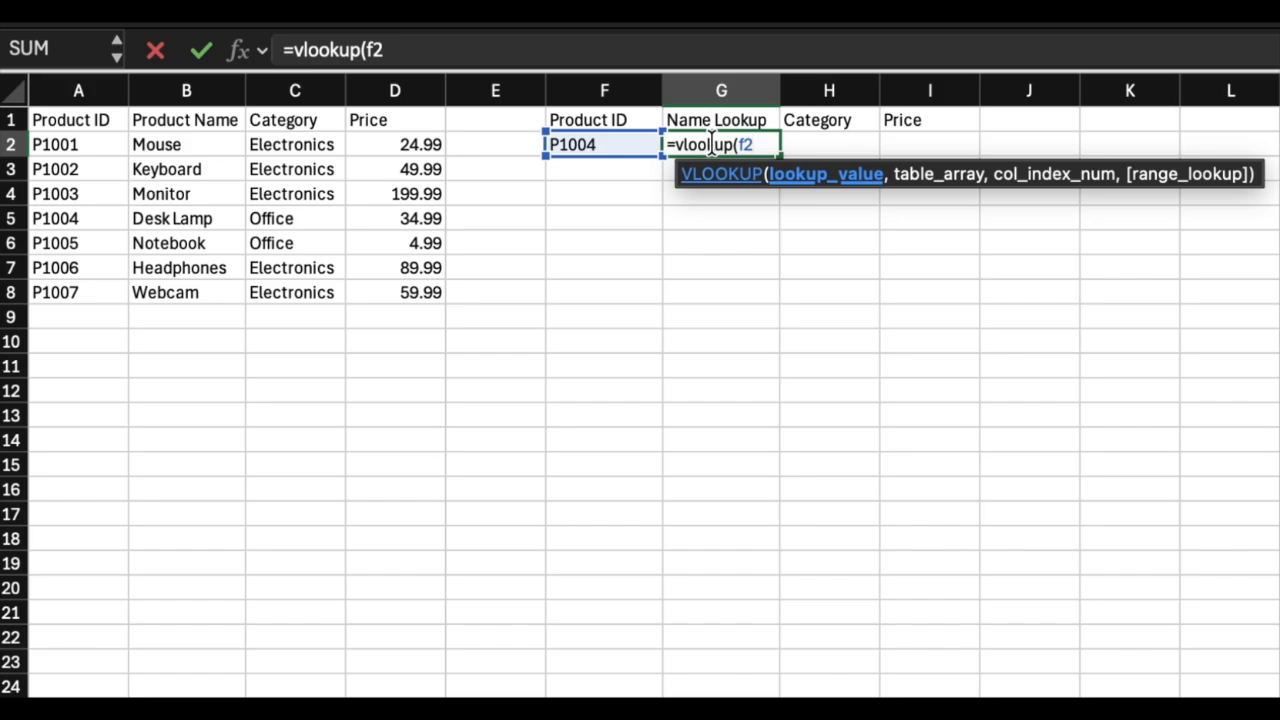
text(,)
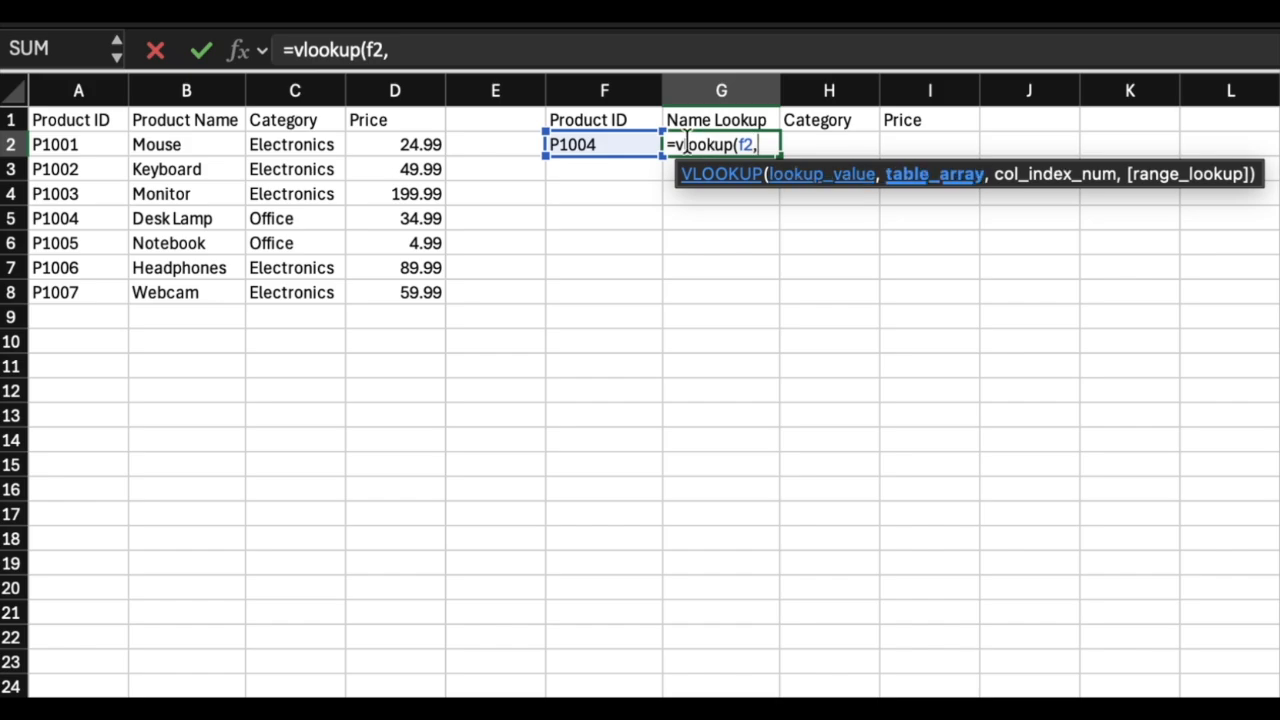
drag(68, 144, 395, 293)
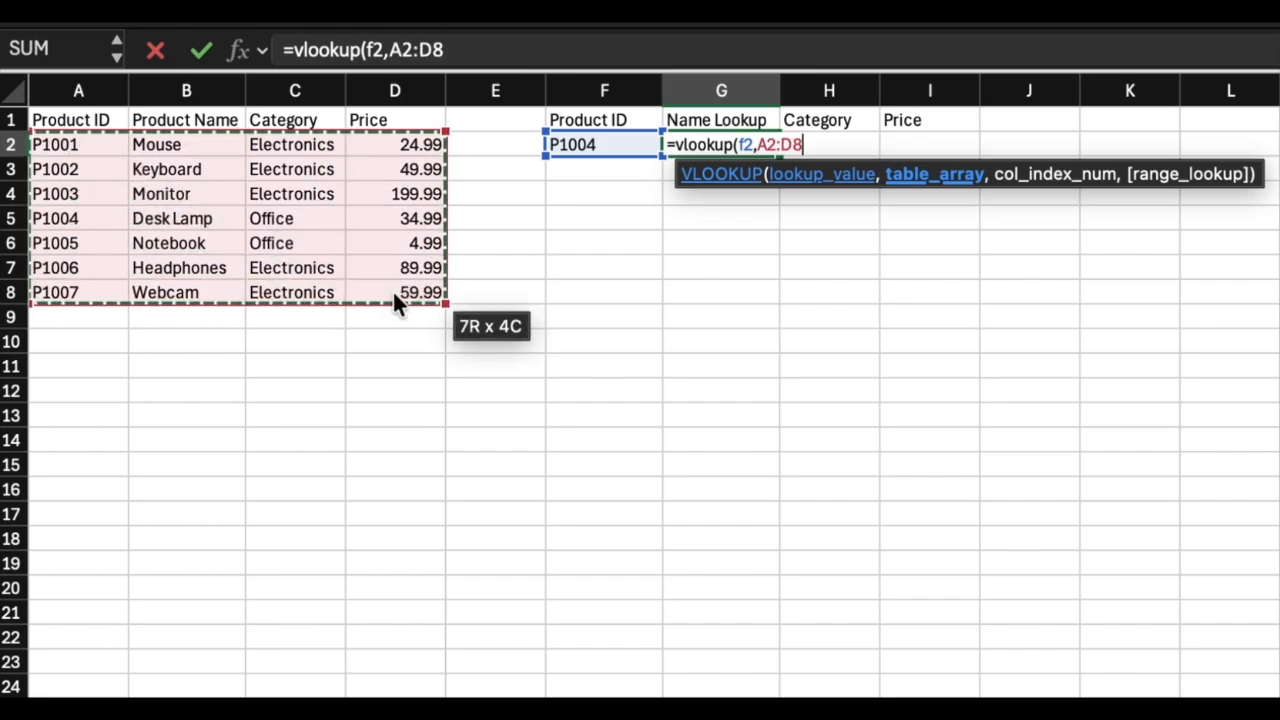
key(BackSpace)
key(BackSpace)
key(BackSpace)
key(BackSpace)
key(BackSpace)
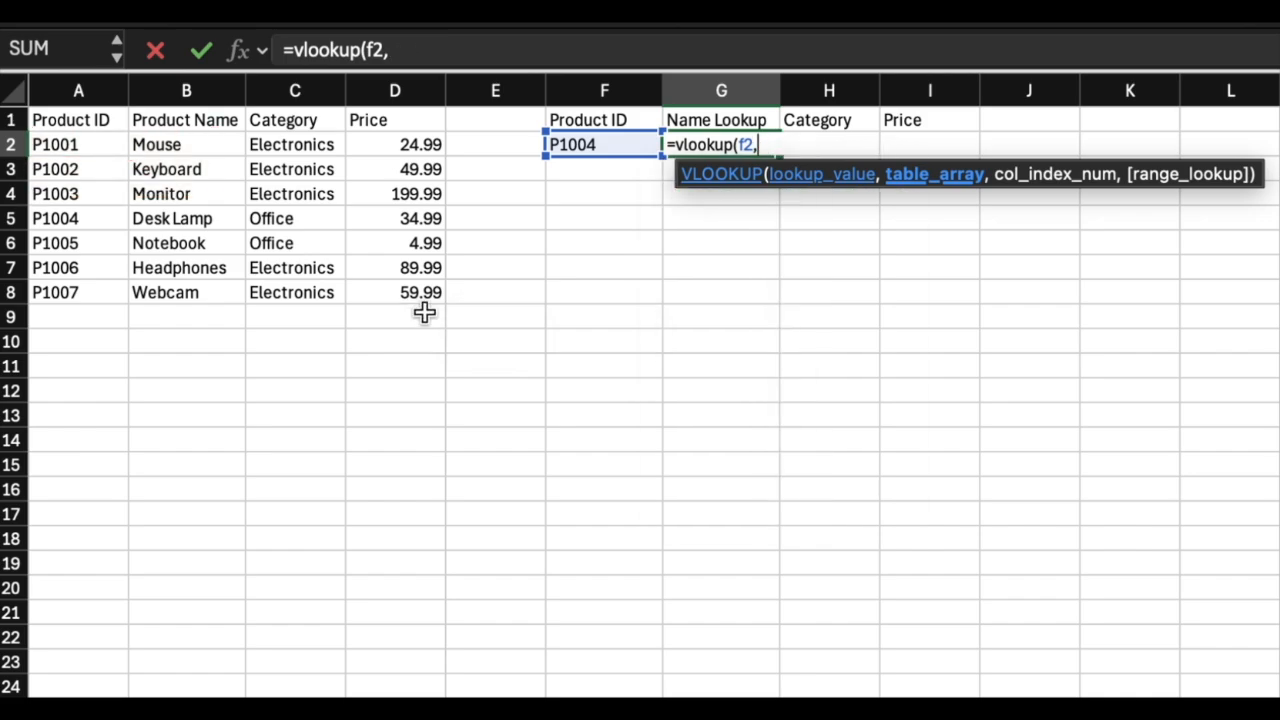
text(a2:d8)
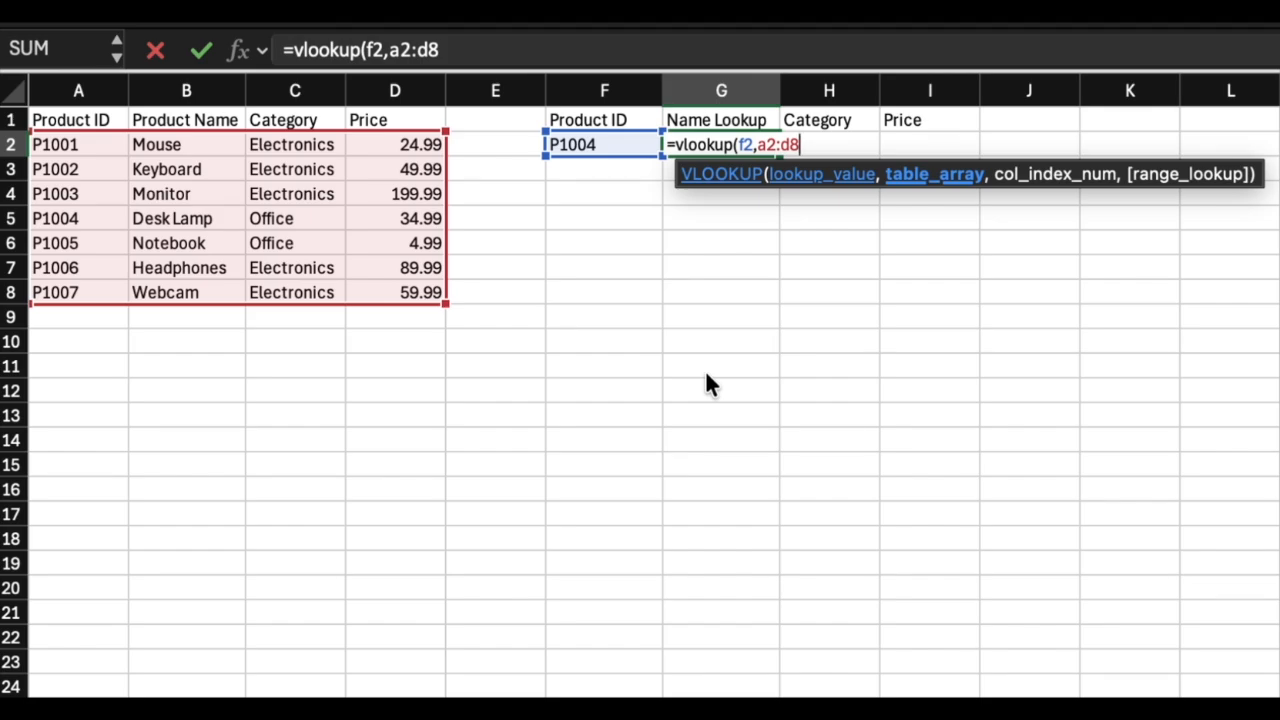
text(,)
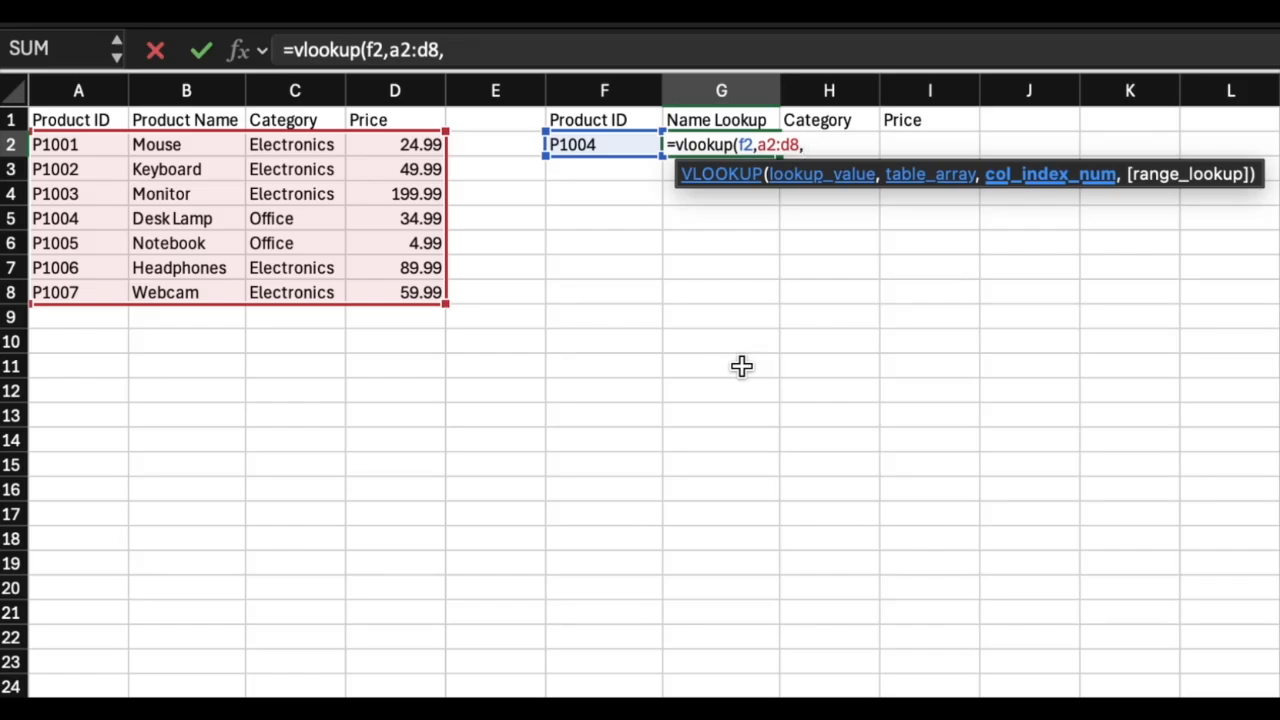
Step: Complete the G2 VLOOKUP formula with column index 2 and FALSE for an exact match
text(2,)
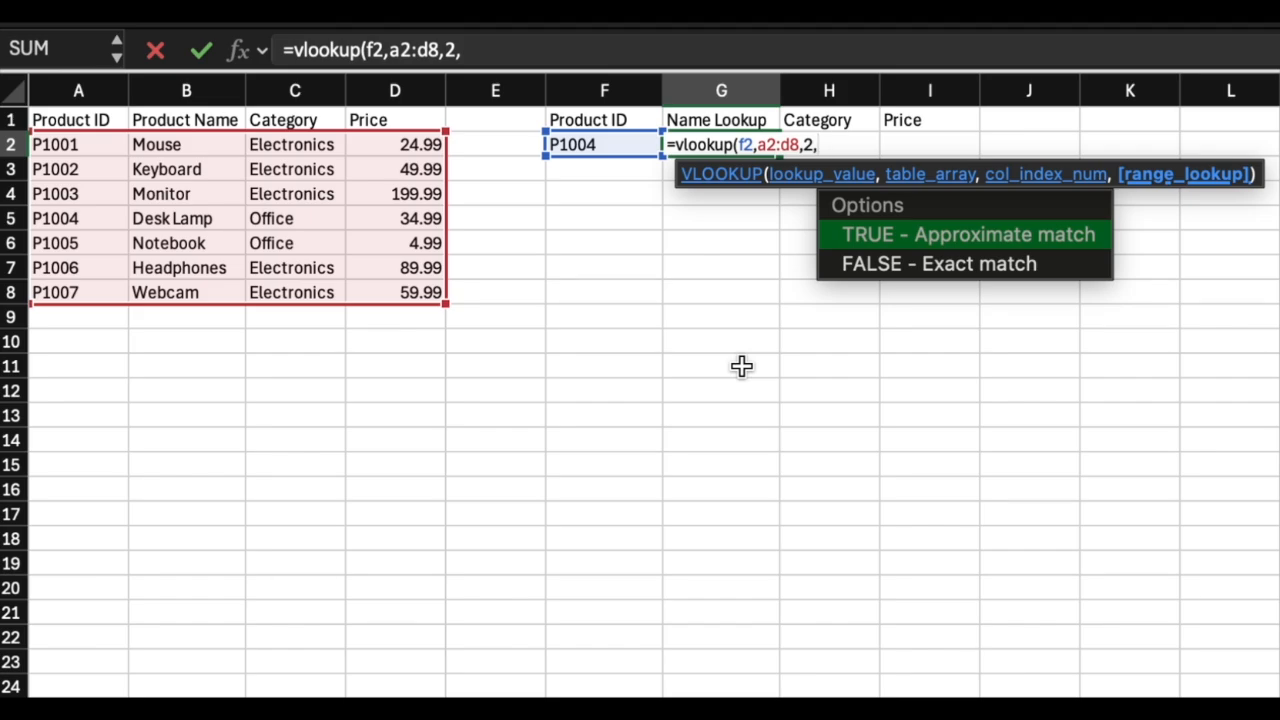
text(FALSE)
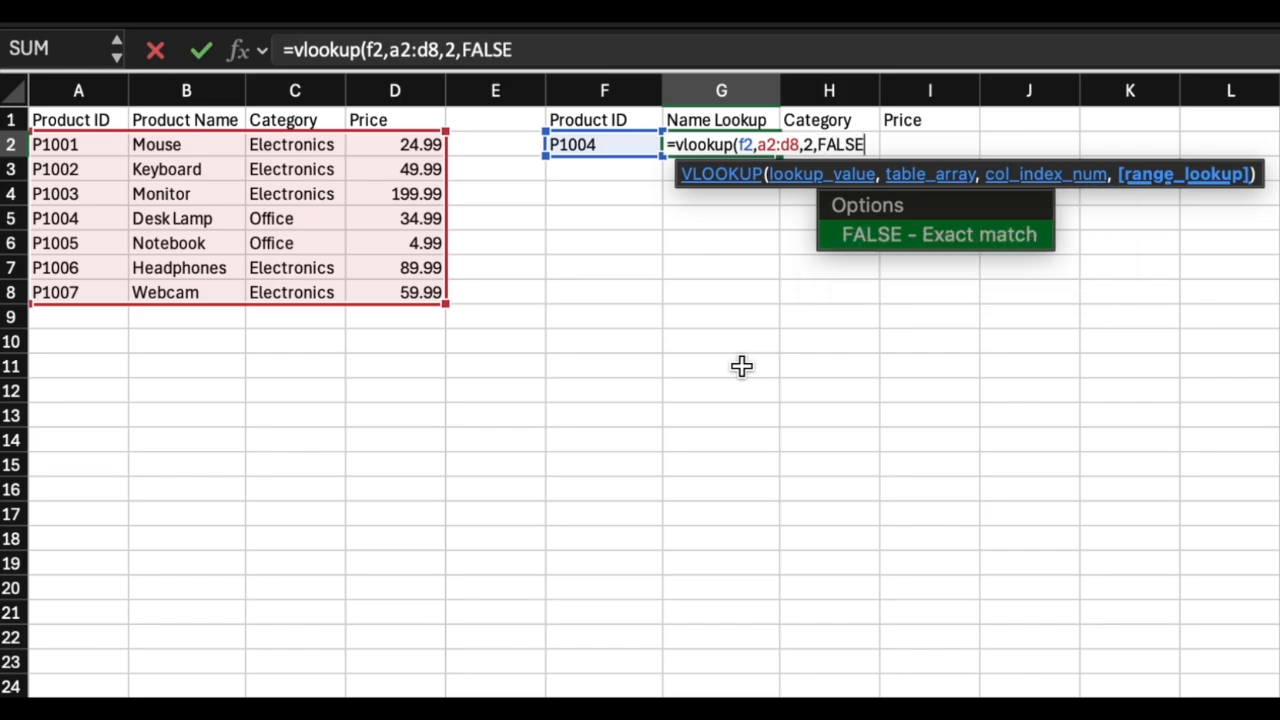
text())
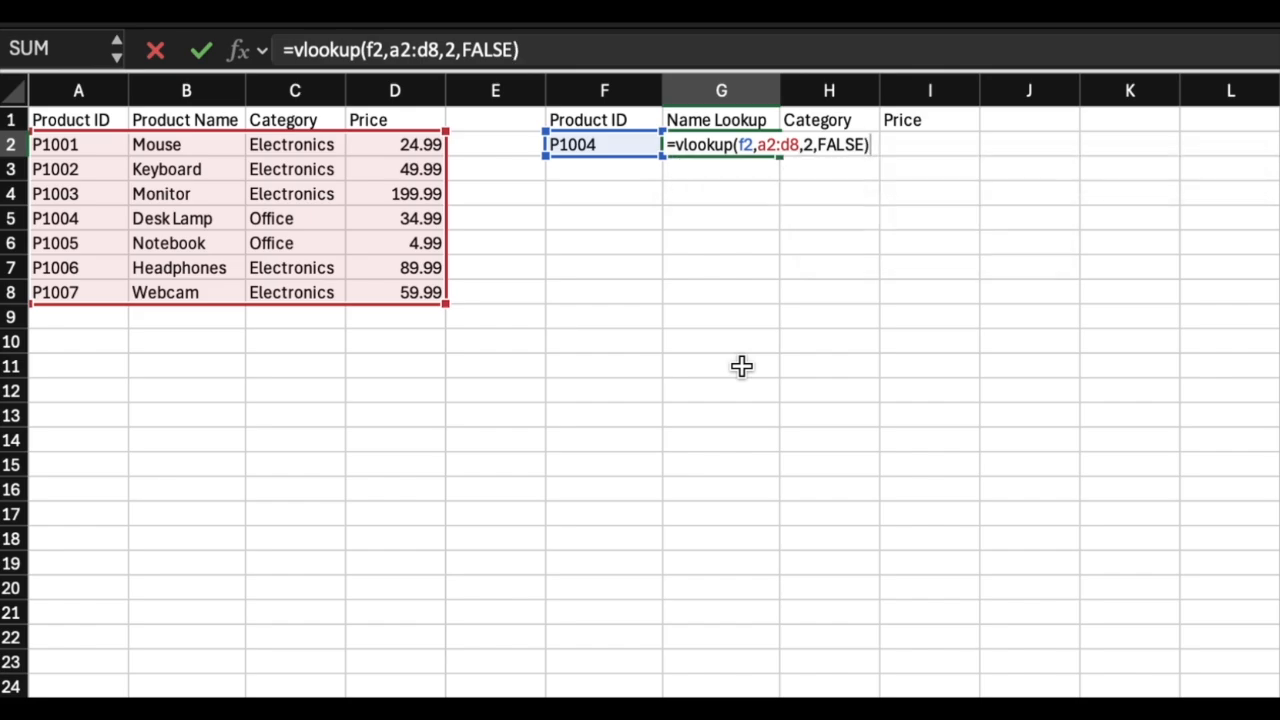
key(Return)
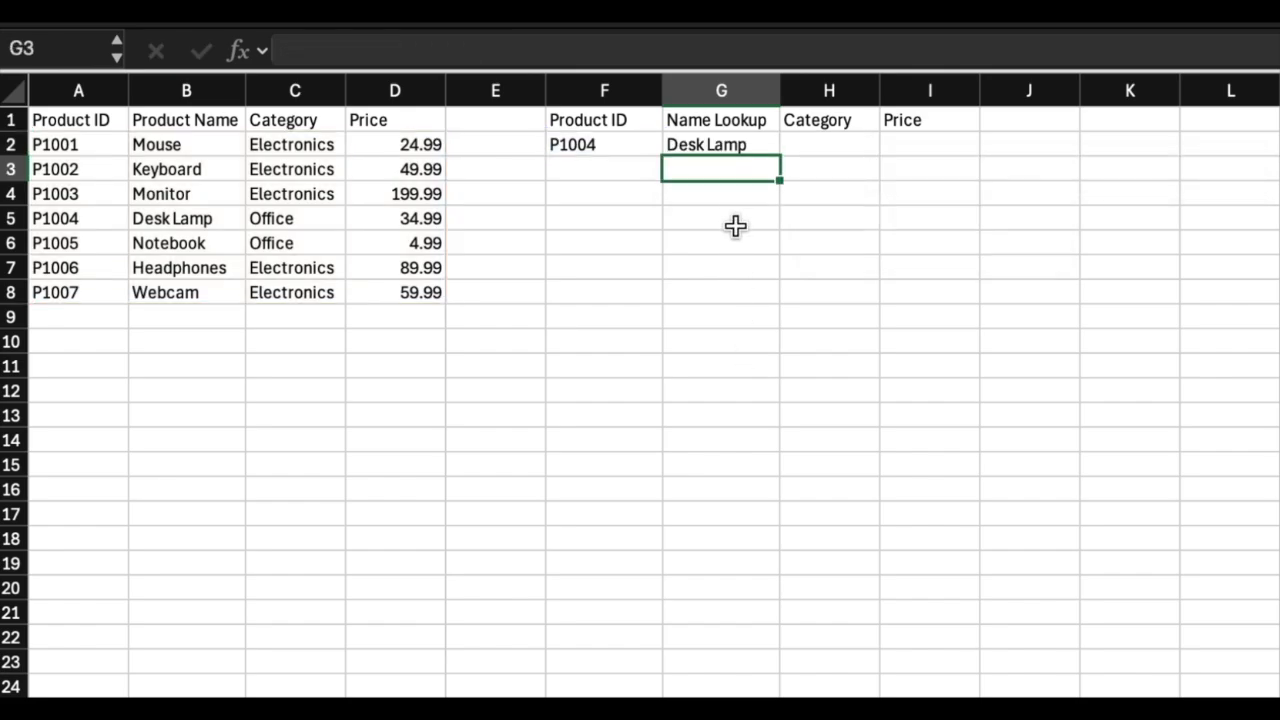
Step: Try filling the G2 lookup formula across into H2 and clear the copied formula
click(757, 145)
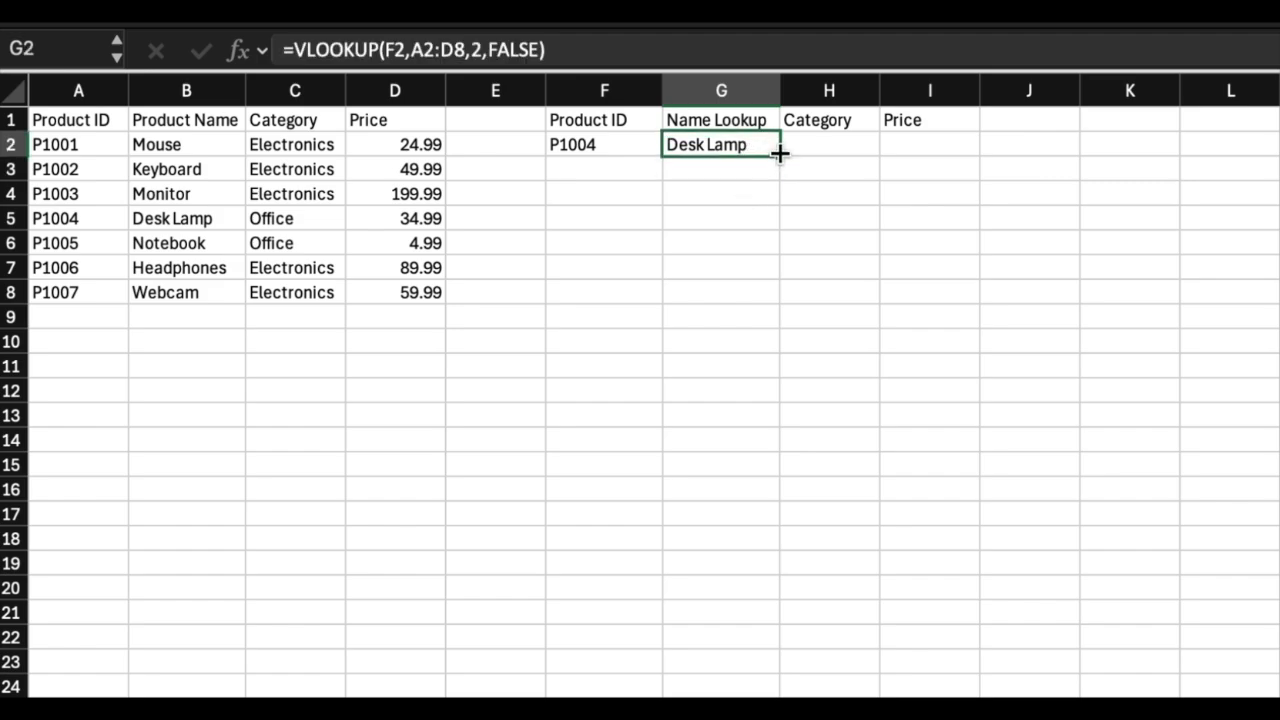
drag(779, 153, 830, 150)
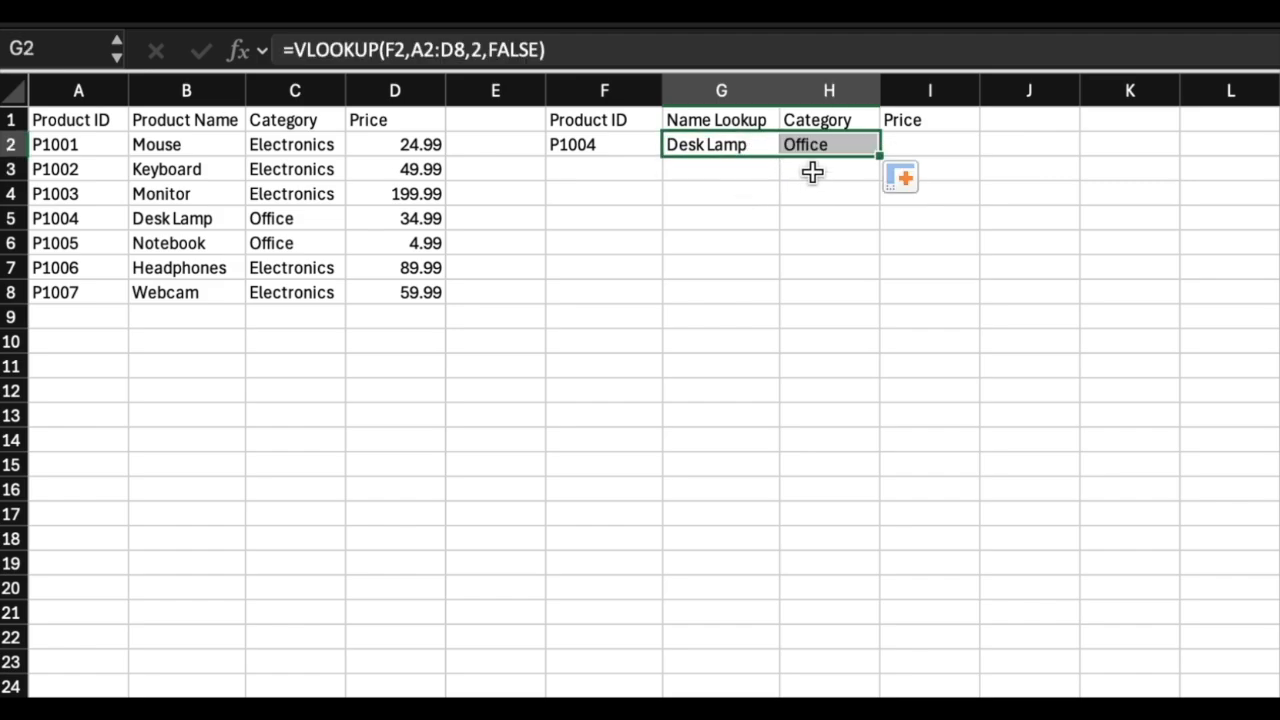
click(815, 147)
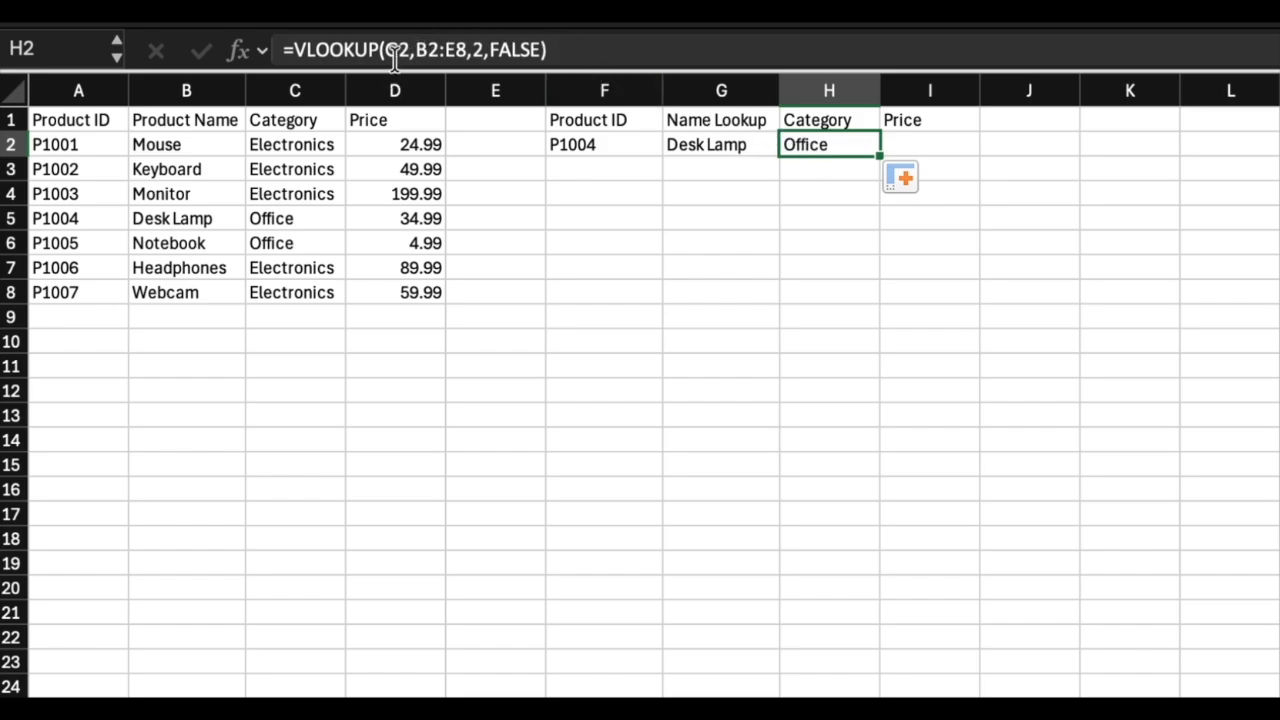
click(626, 52)
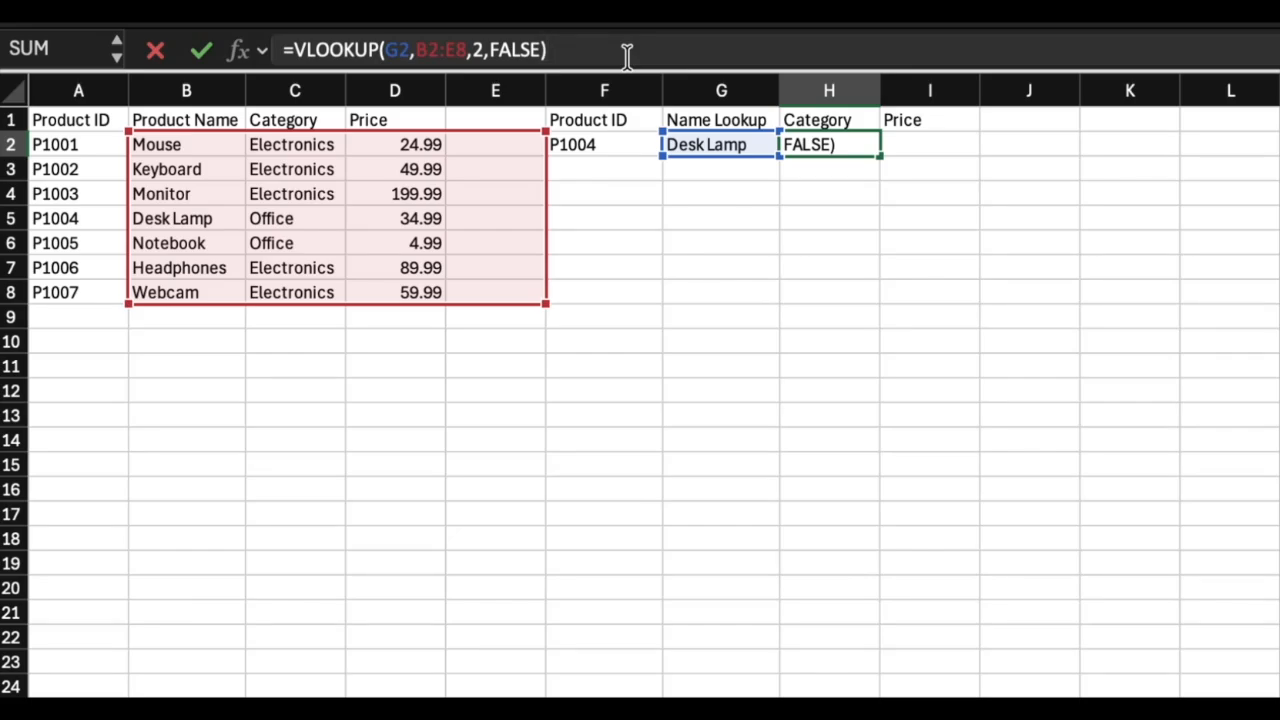
click(790, 214)
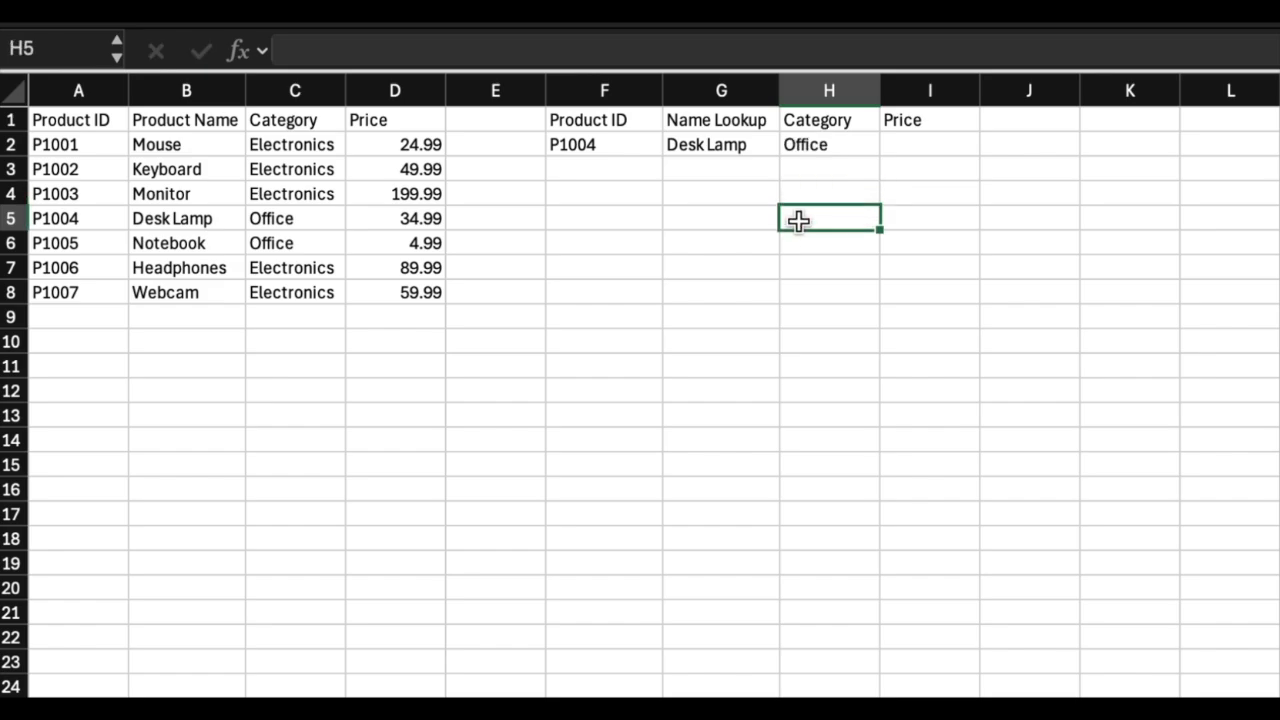
click(814, 146)
key(Delete)
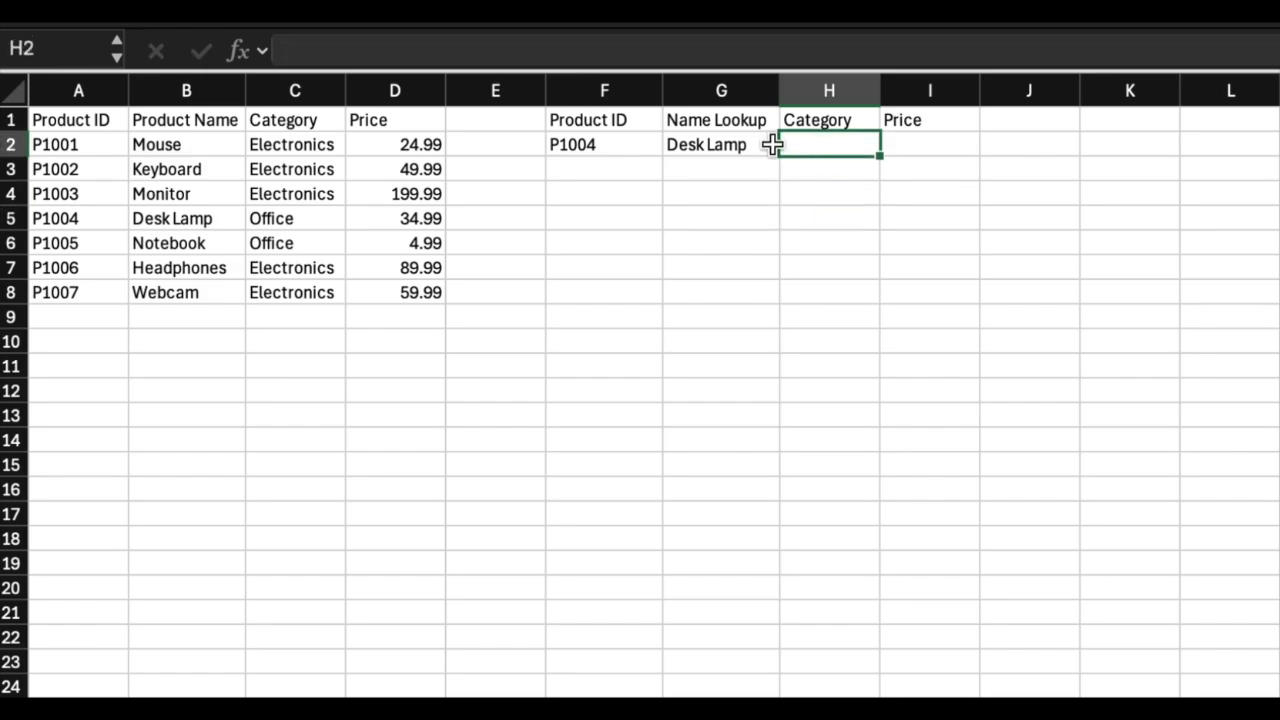
Step: Lock the column references in the G2 VLOOKUP formula as $F2 and $A2:$D8
click(741, 144)
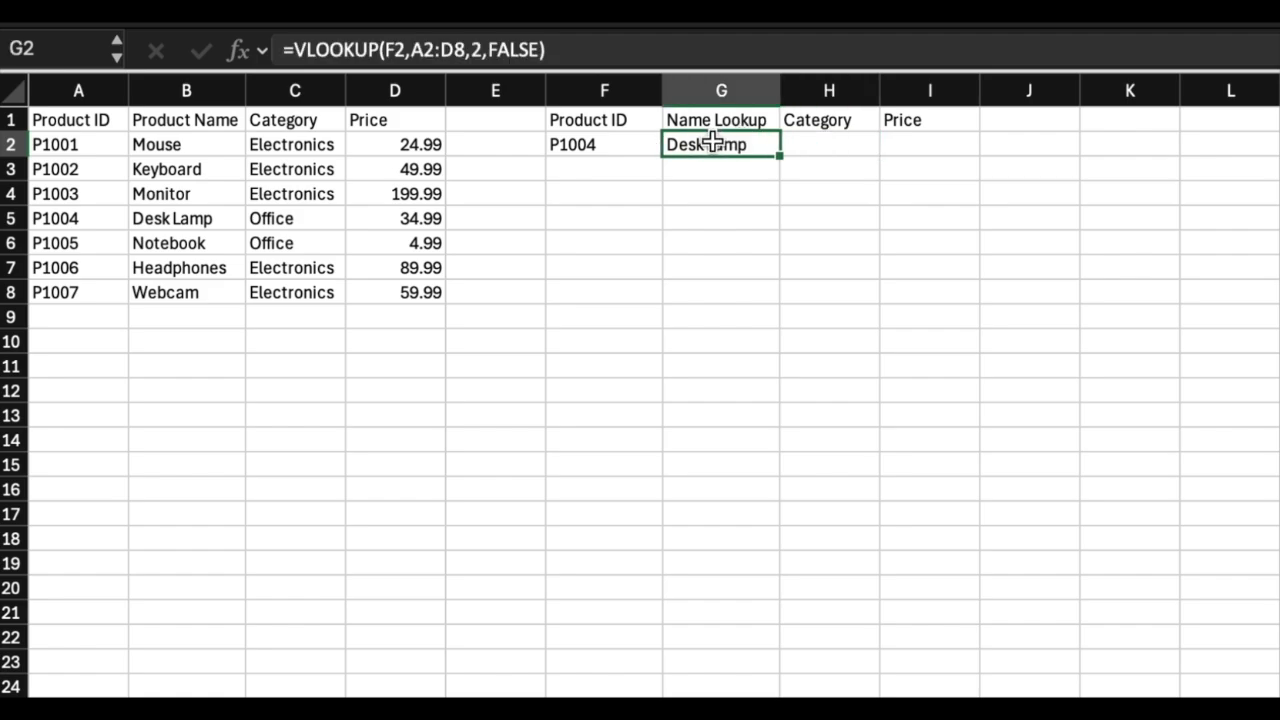
click(398, 50)
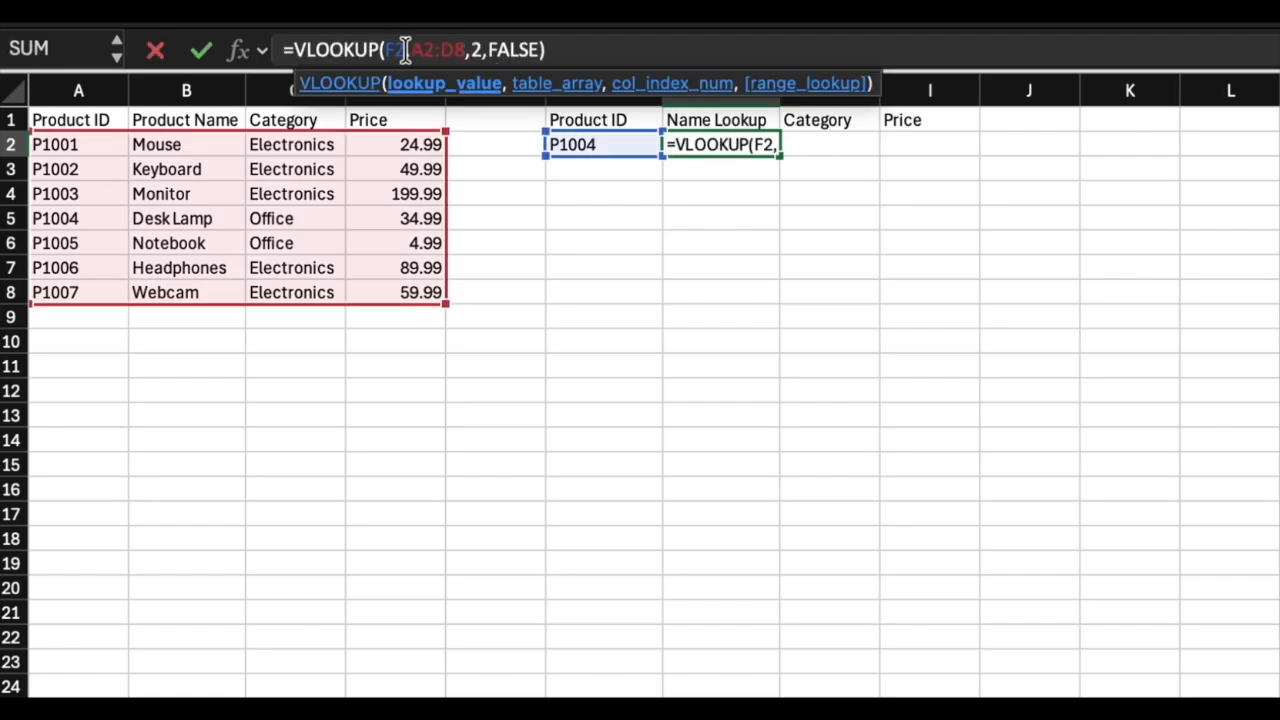
key(Left)
text($)
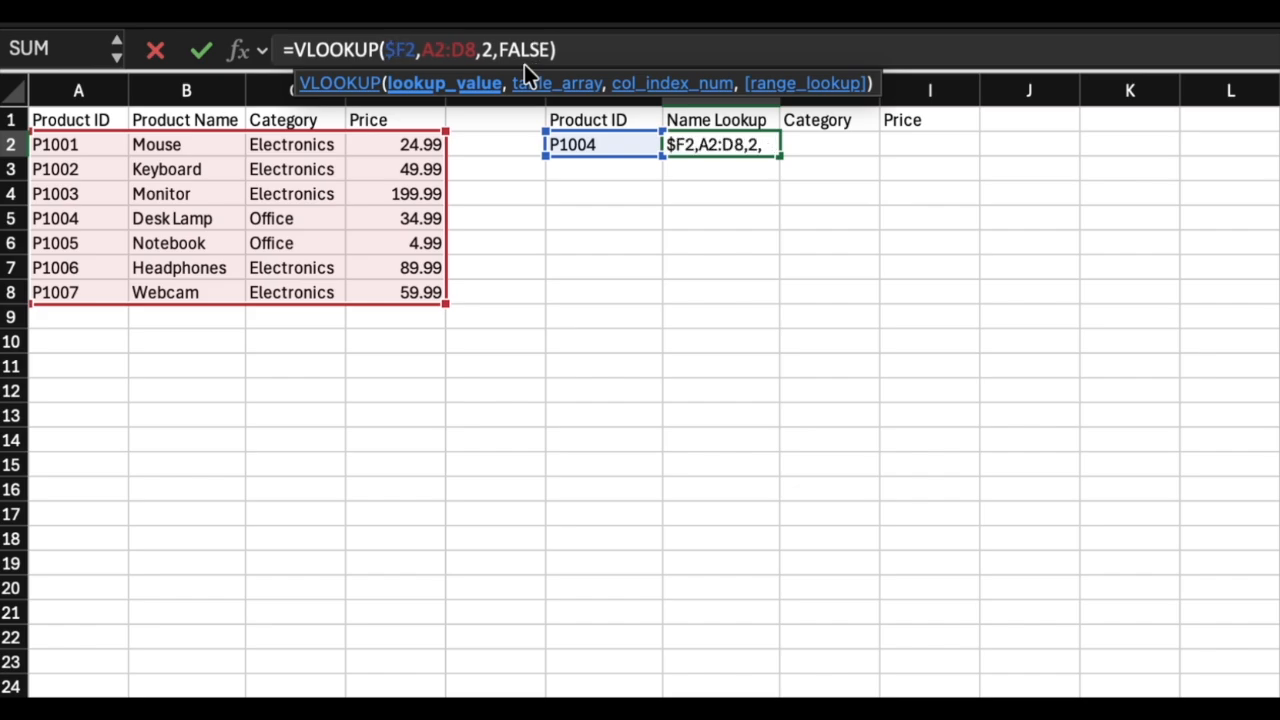
key(Right)
key(Right)
key(Right)
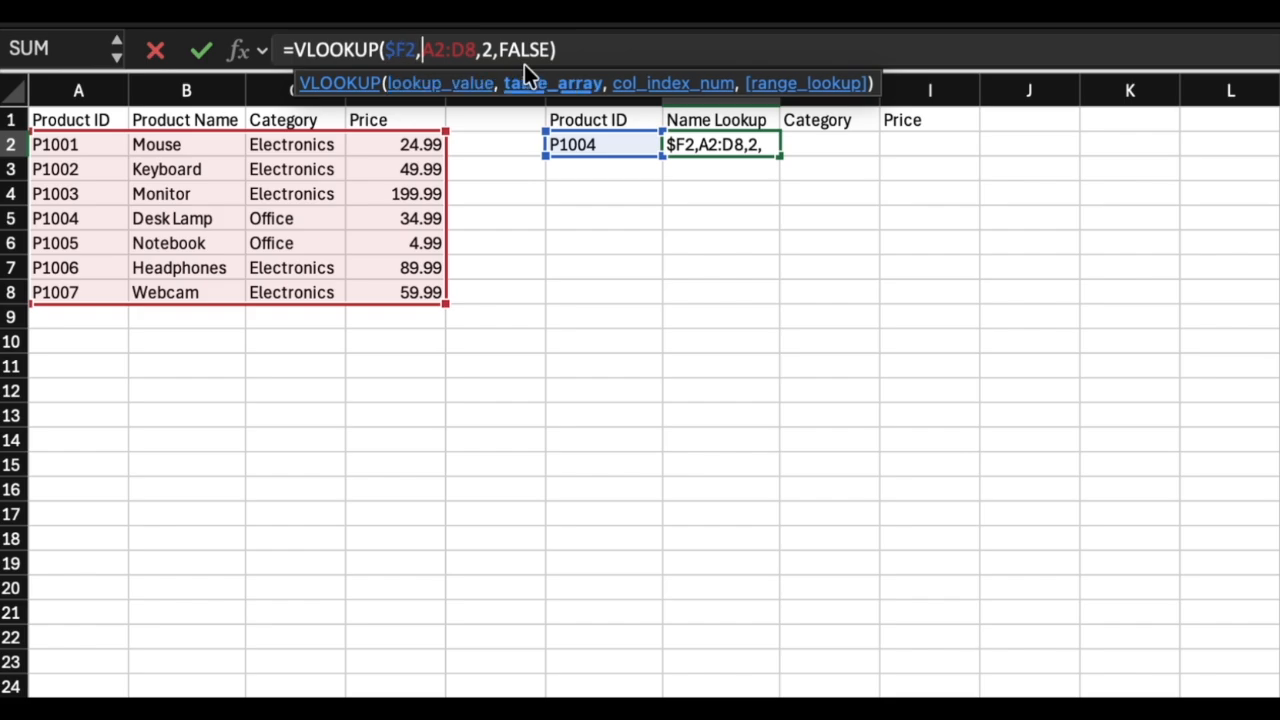
text($)
key(Right)
key(Right)
key(Right)
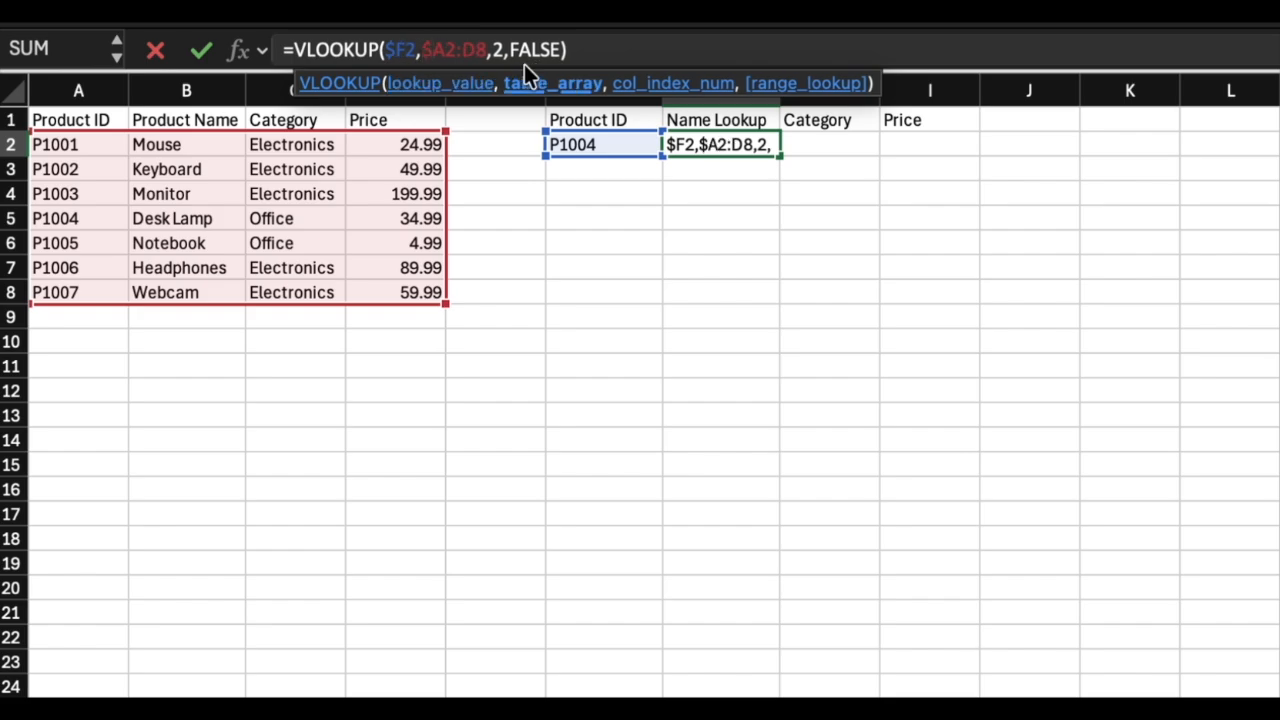
text($)
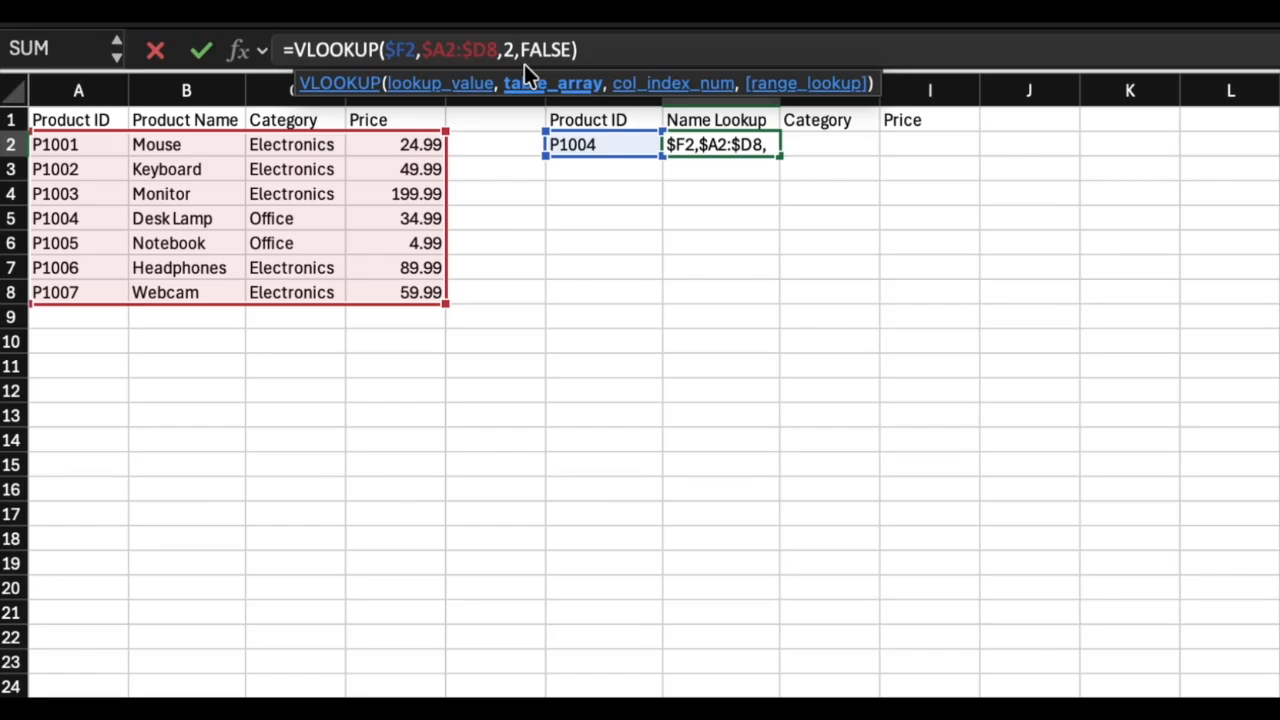
key(Return)
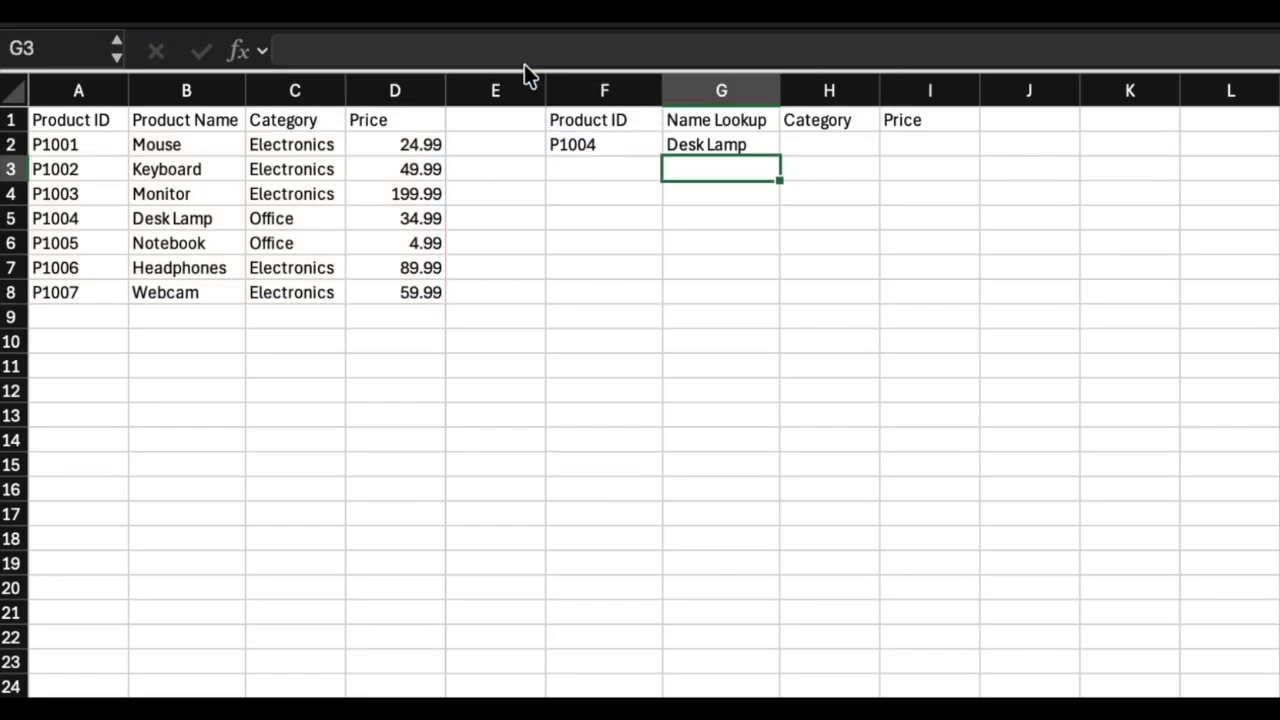
Step: Fill the G2 formula across into H2 and set the column index in H2 to 3
click(737, 146)
drag(776, 156, 843, 165)
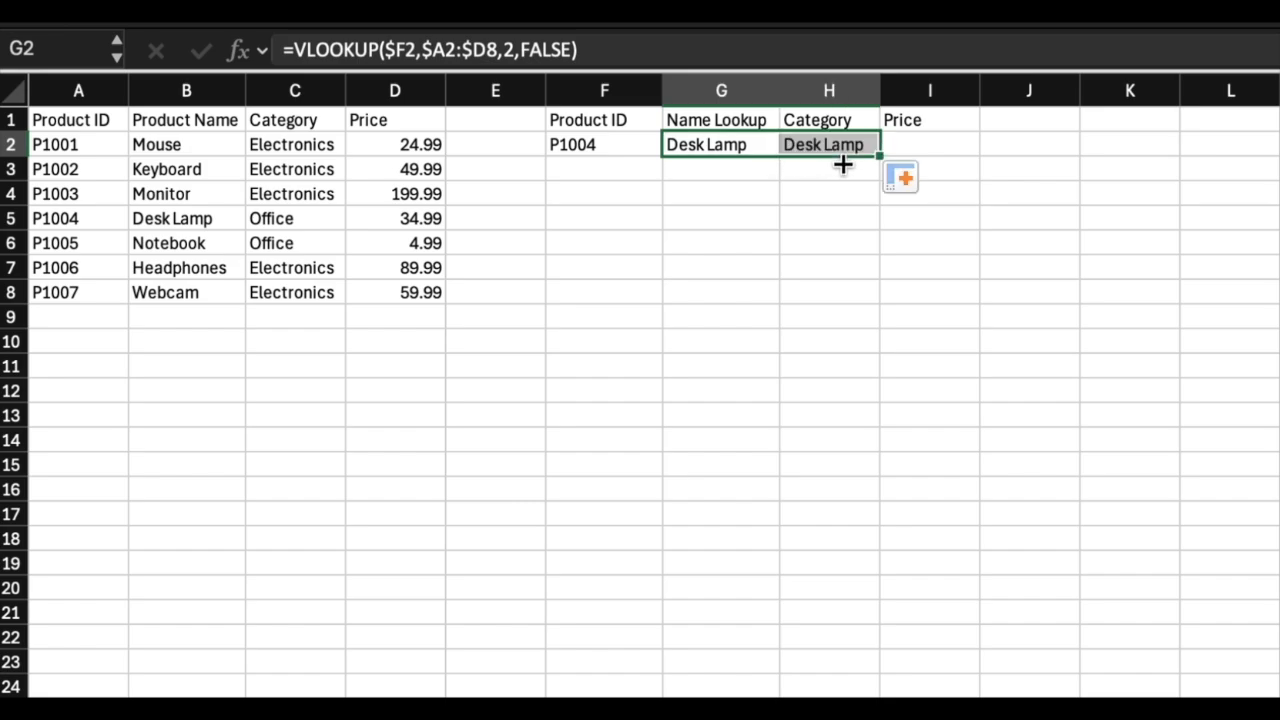
click(838, 144)
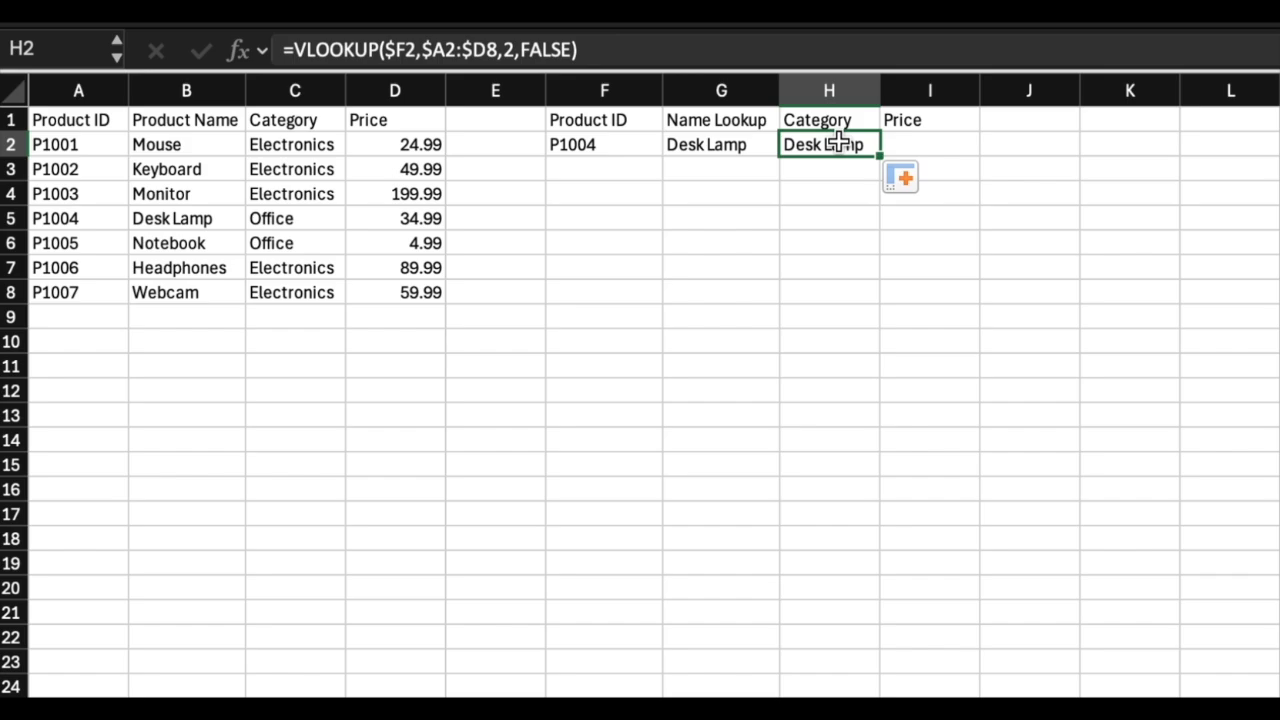
click(512, 49)
key(BackSpace)
text(3)
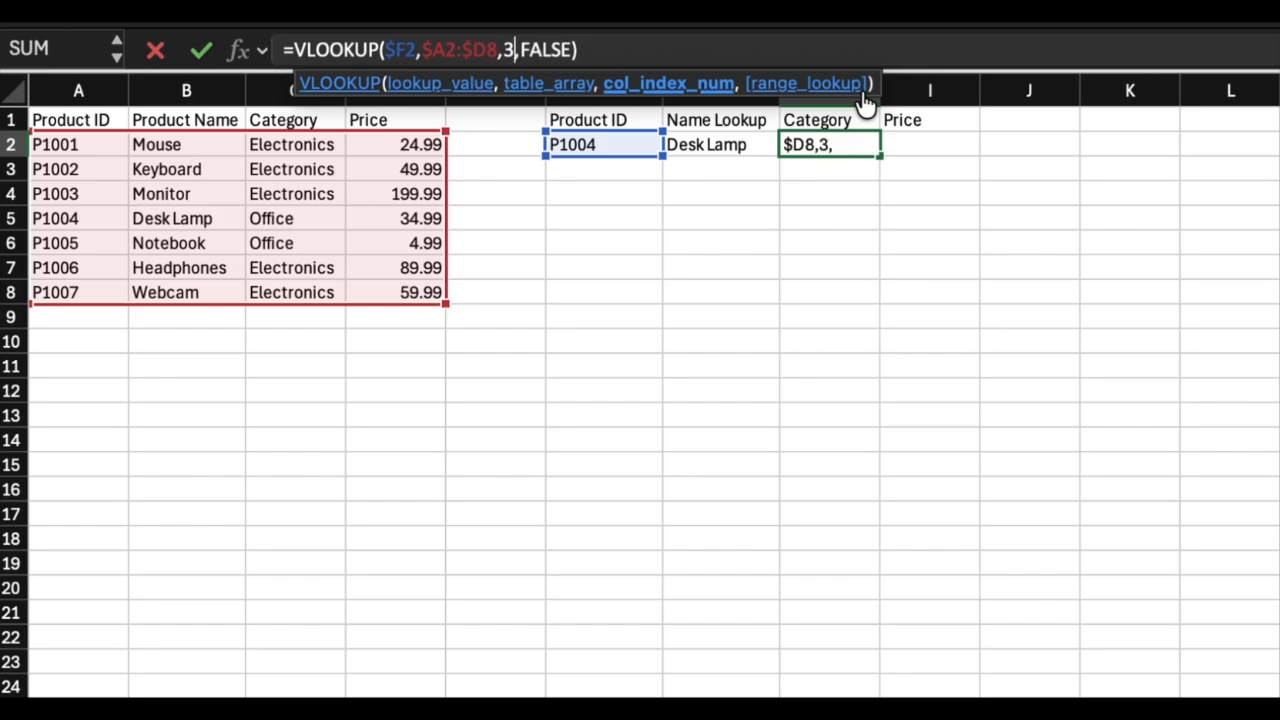
key(Return)
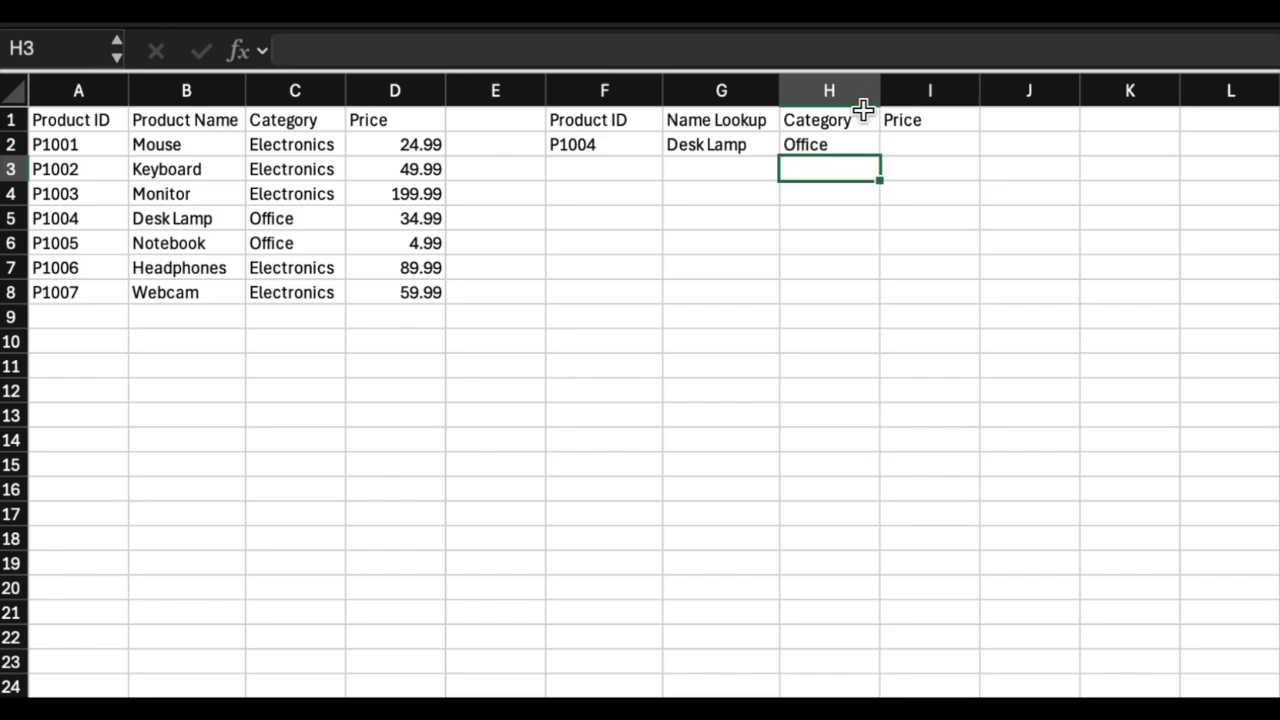
Step: Fill the H2 lookup formula across into I2 and set the column index in I2 to 4
click(856, 146)
drag(876, 152, 937, 157)
click(937, 157)
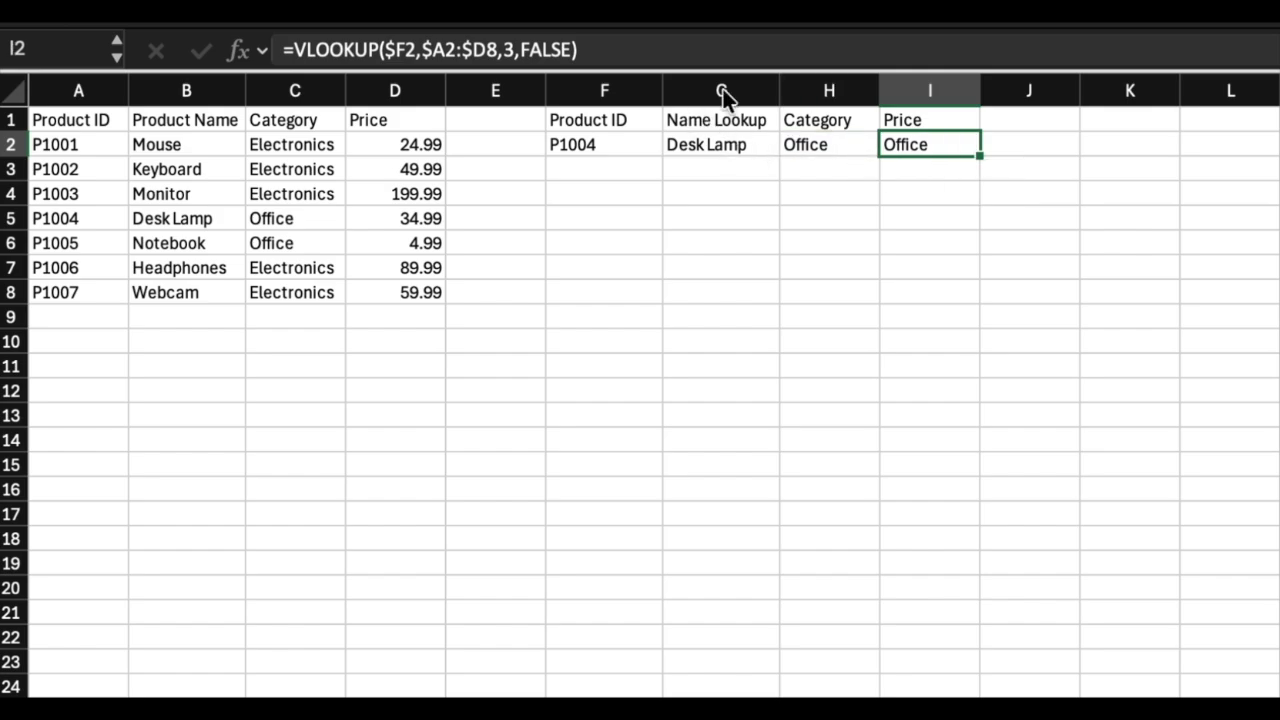
click(512, 50)
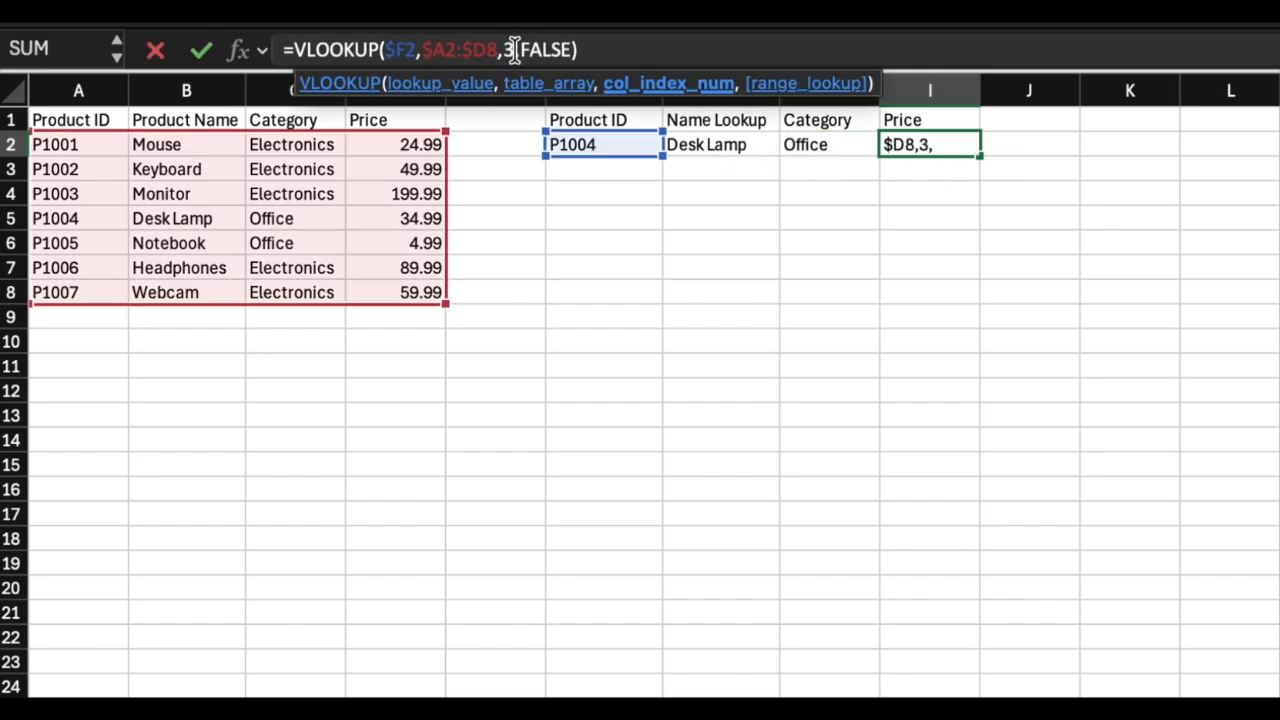
key(BackSpace)
text(4)
key(Return)
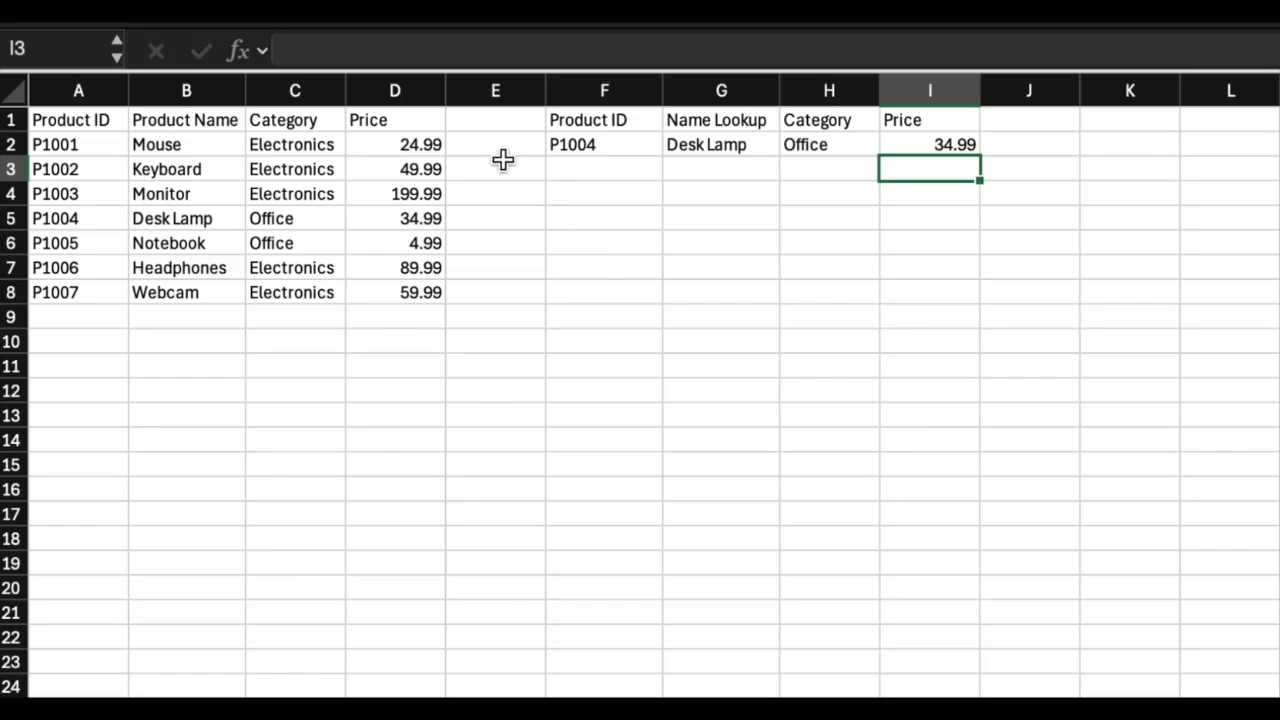
Step: Change the lookup product ID in F2 to P1005 to test the three lookup formulas
click(580, 146)
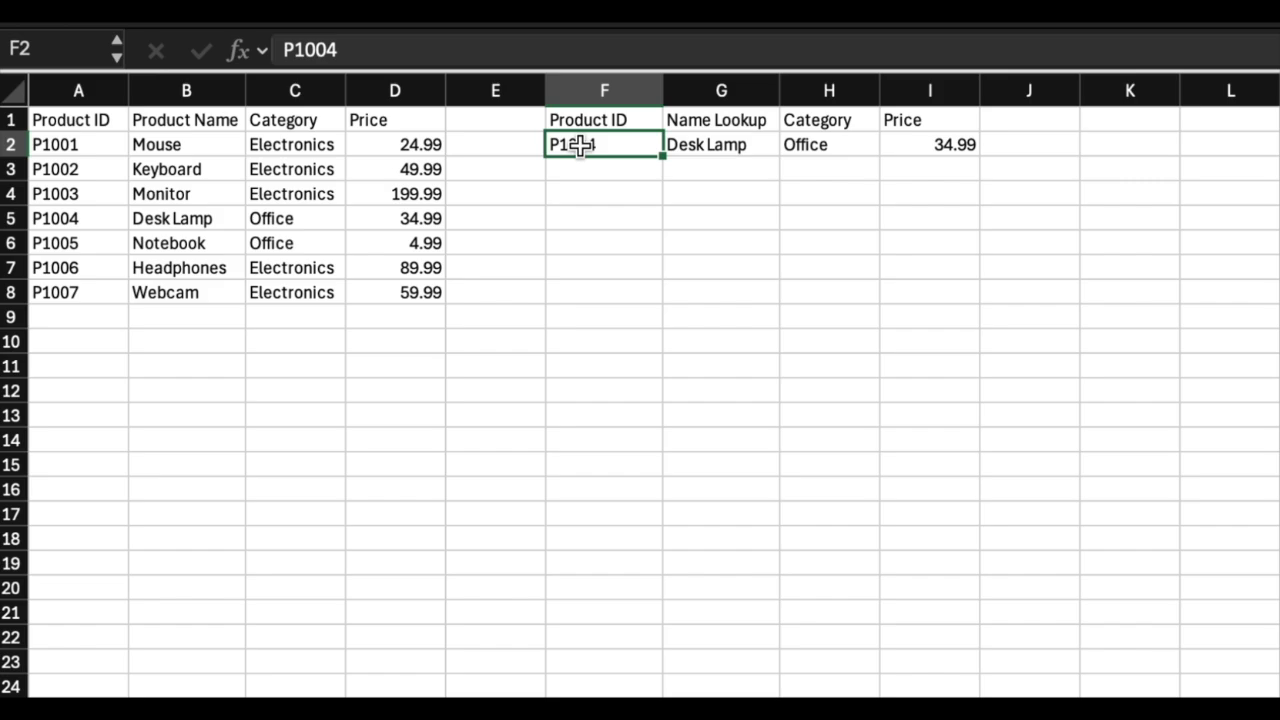
text(P1005)
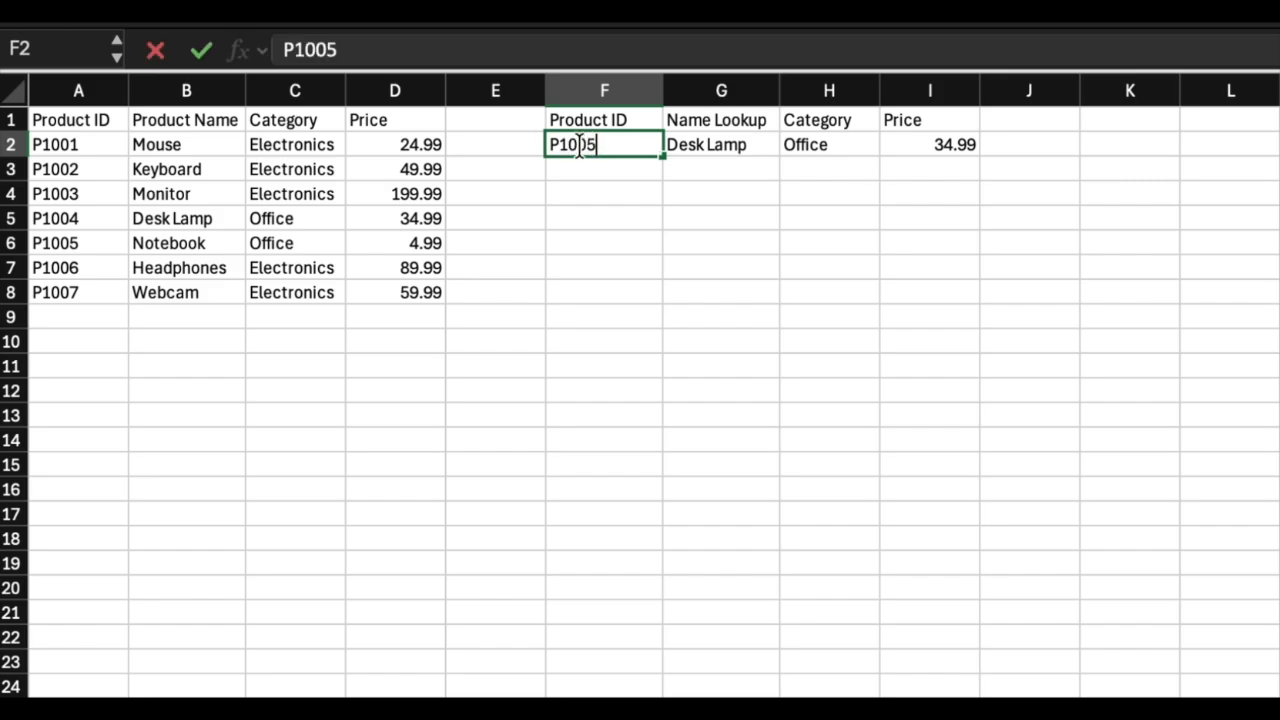
key(Return)
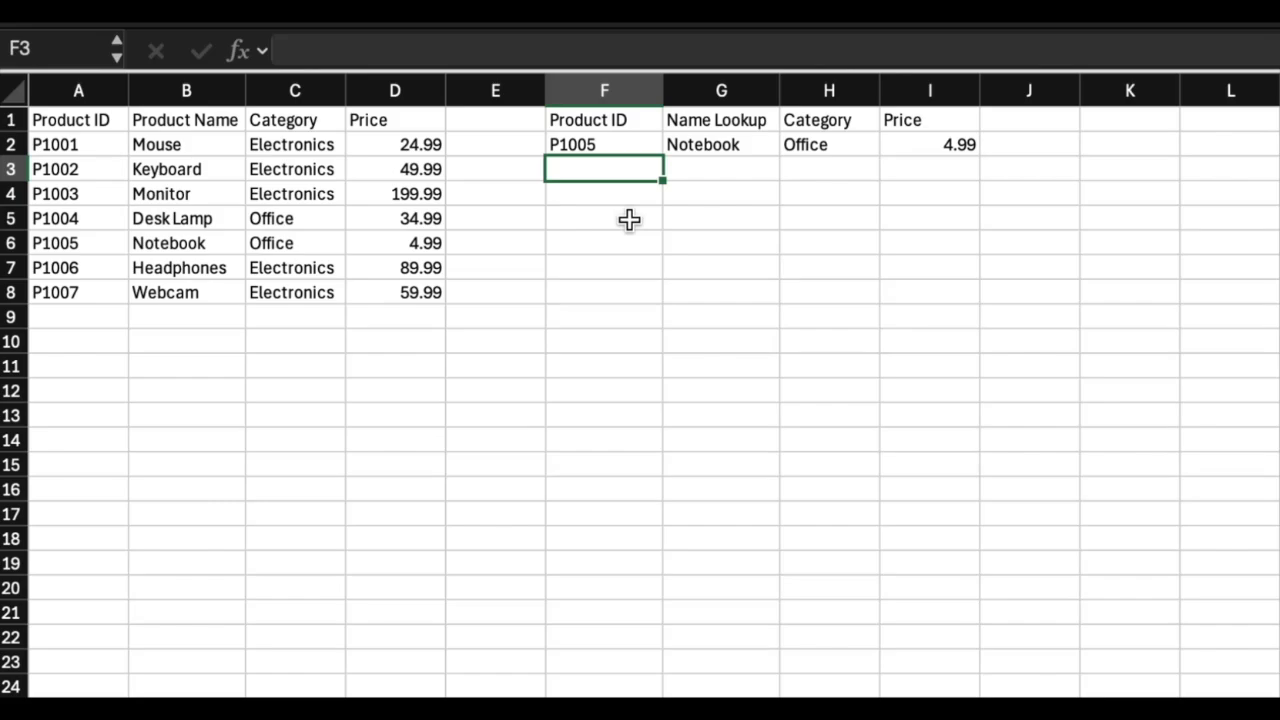
Step: Enter P9999 as the product ID in F2 to test the lookups with an ID missing from the table
click(593, 143)
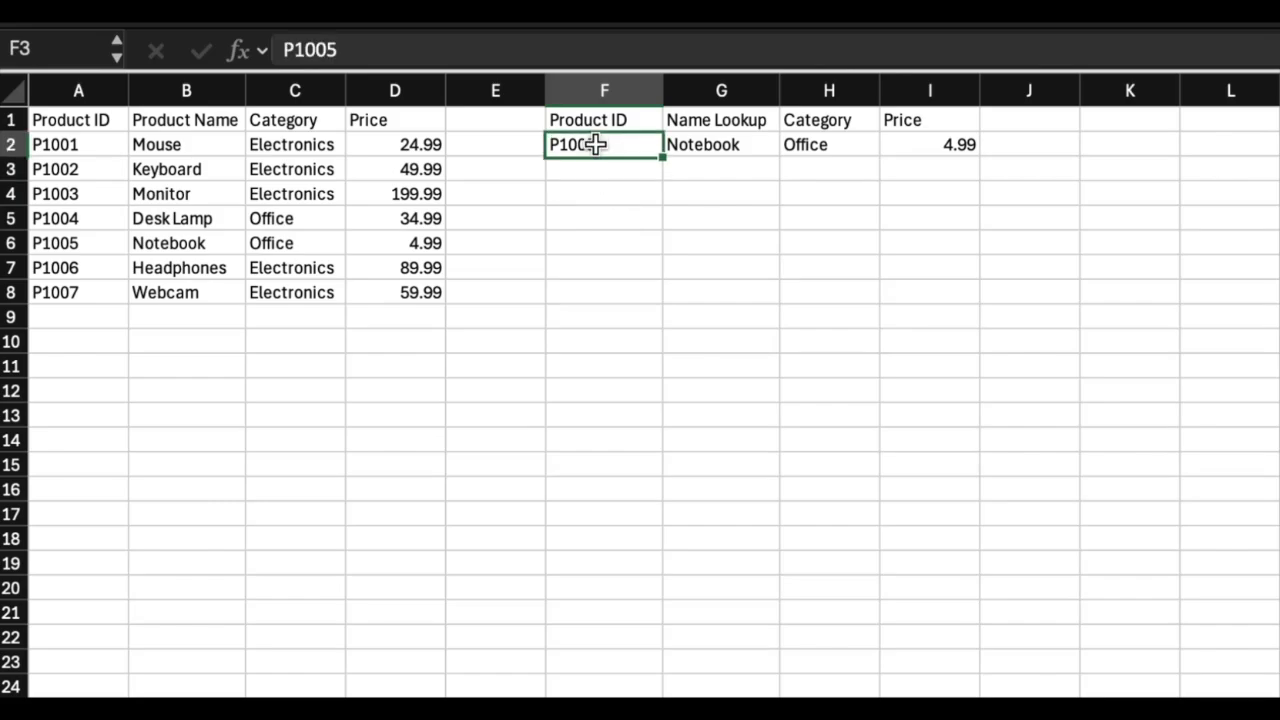
text(P9999)
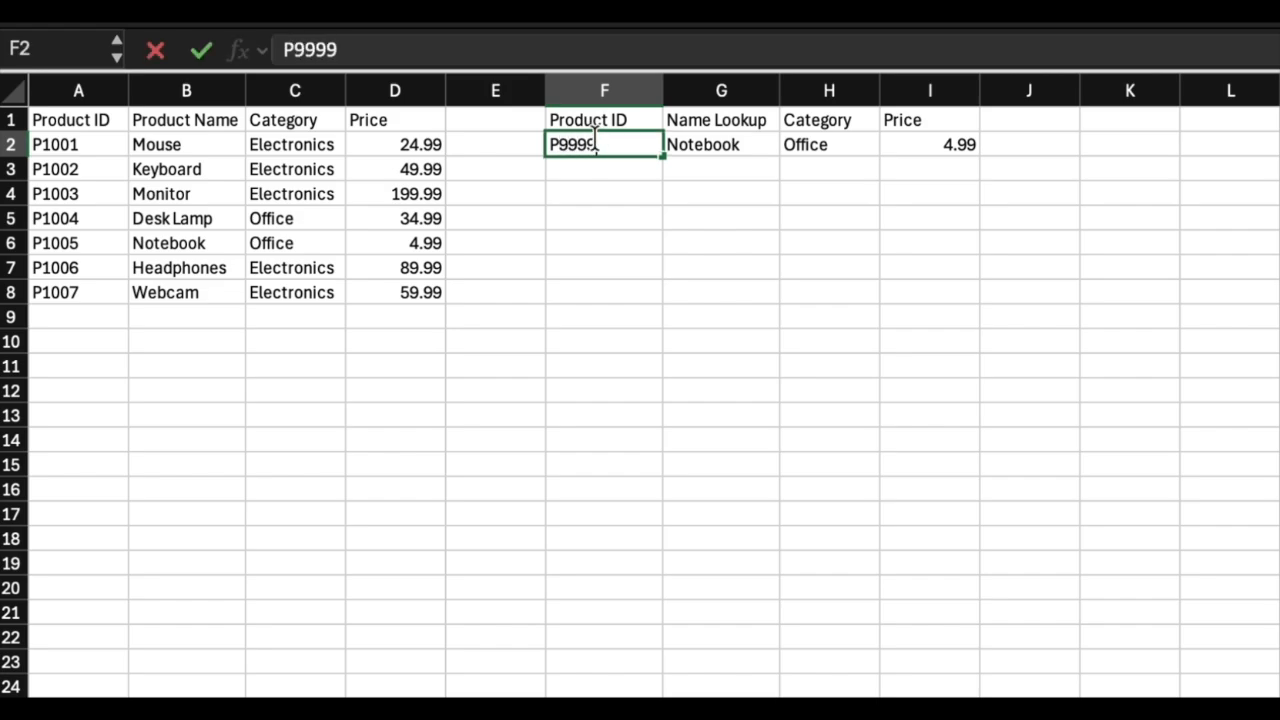
key(Return)
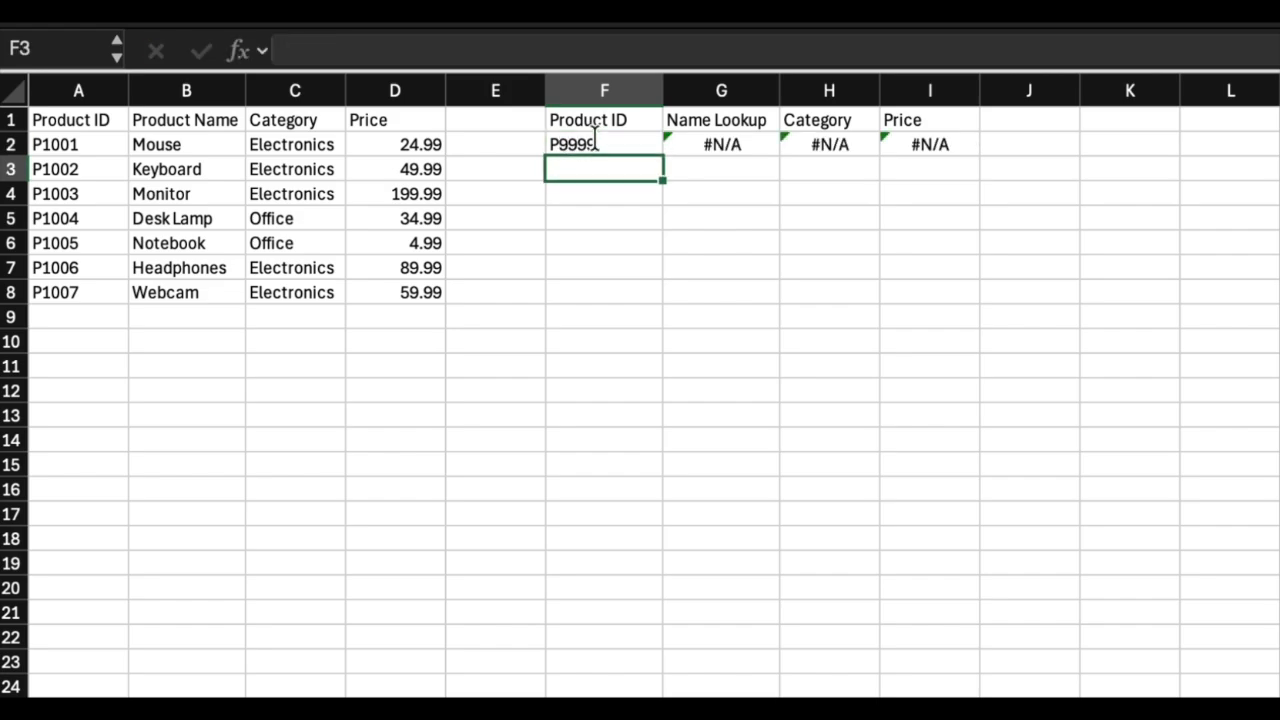